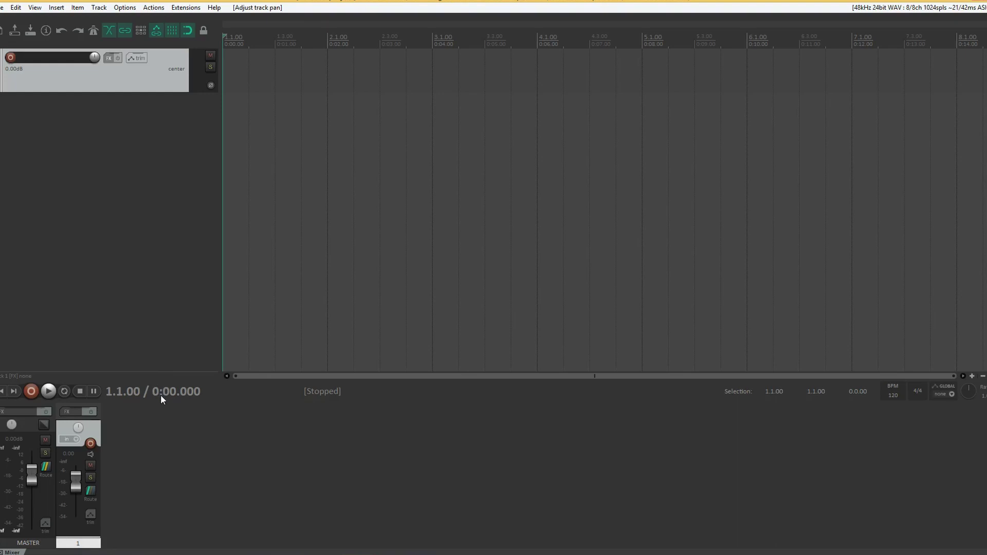
Undock the mixer from the docker and hide it.
{"action": "right_click", "coordinate": [157, 423]}
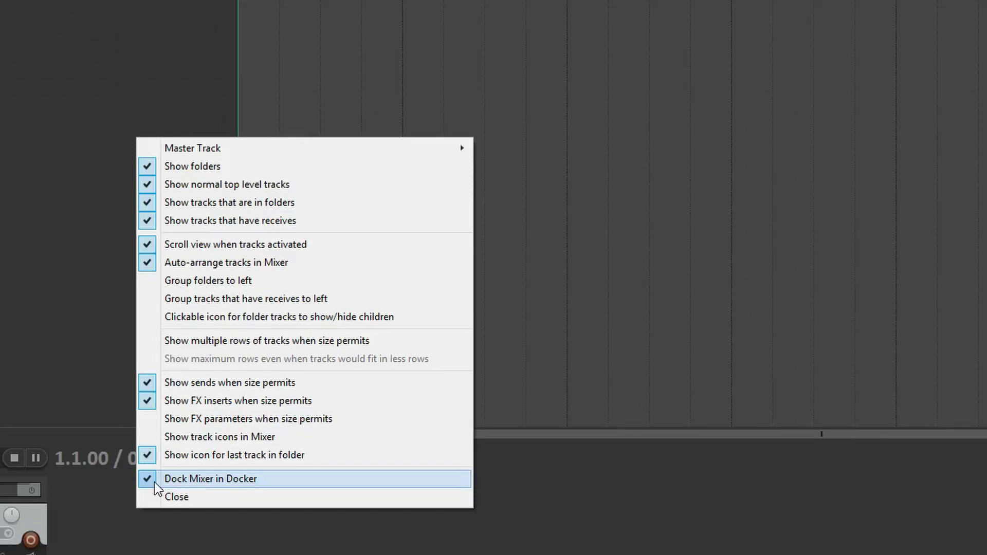
{"action": "left_click", "coordinate": [155, 482]}
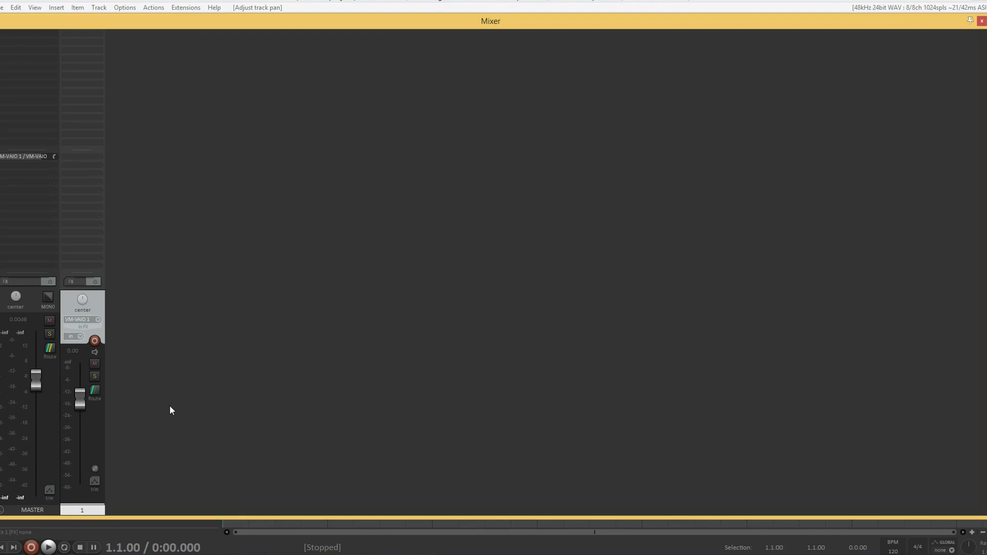
{"action": "key", "text": "ctrl+m"}
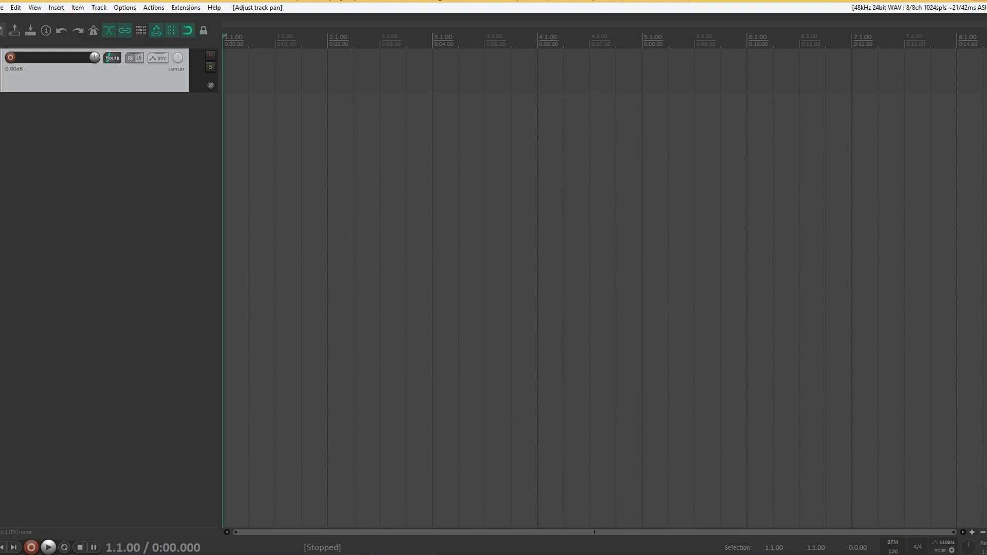
Turn off snapping in the arrange view.
{"action": "left_click", "coordinate": [188, 32]}
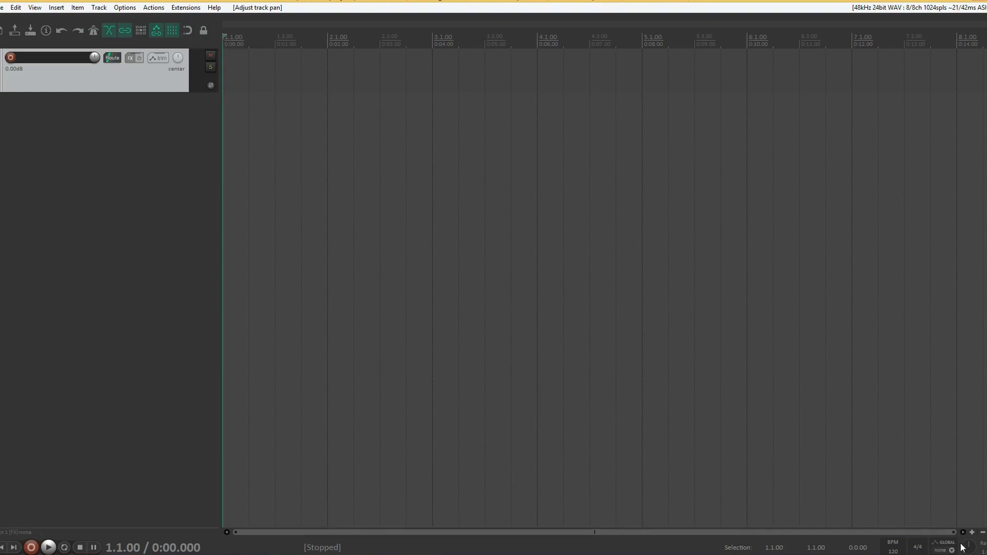
Hide the transport's playrate control by filtering the actions for "rate con" and running "Transport: Show playrate control".
{"action": "mouse_move", "coordinate": [970, 551]}
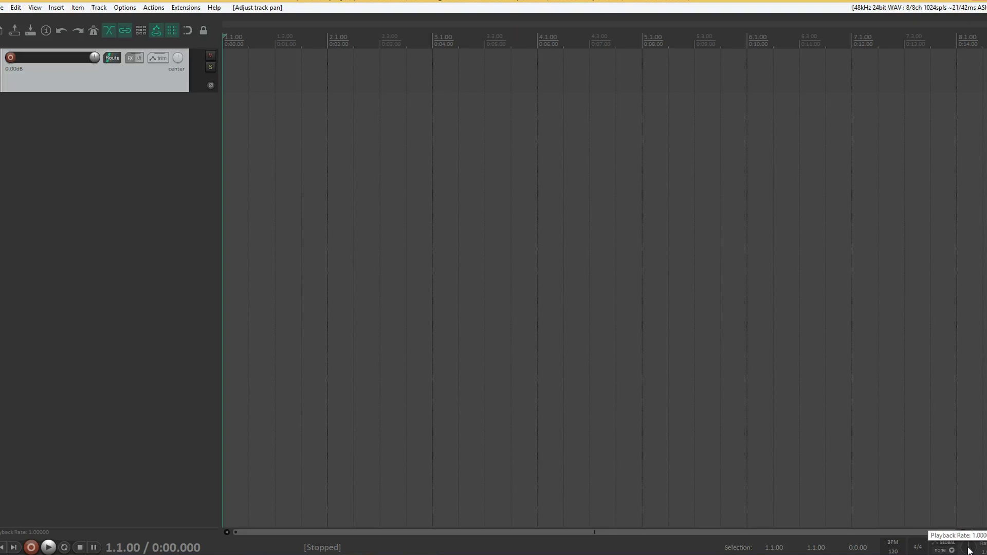
{"action": "left_click", "coordinate": [153, 7]}
{"action": "left_click", "coordinate": [156, 20]}
{"action": "type", "text": "ra"}
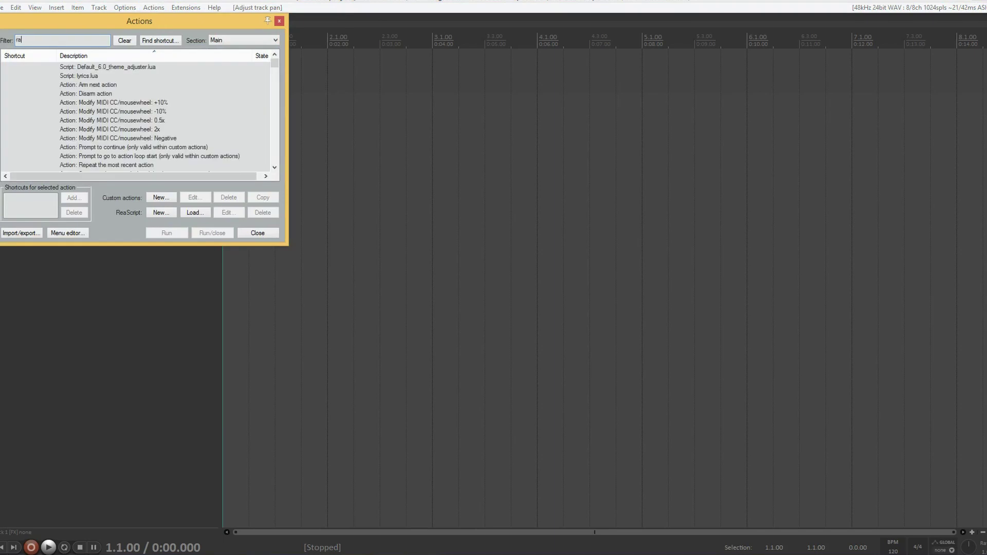
{"action": "type", "text": "te c"}
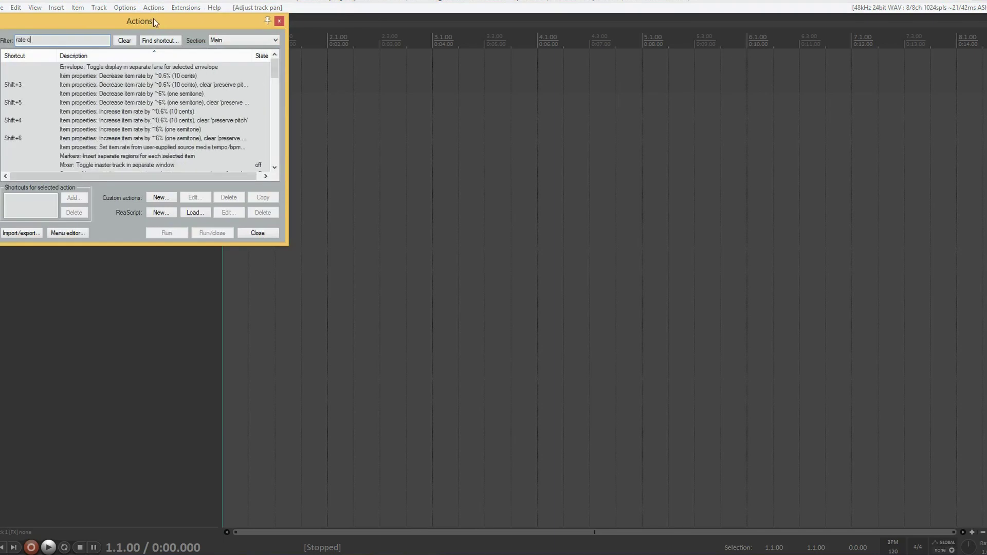
{"action": "type", "text": "on"}
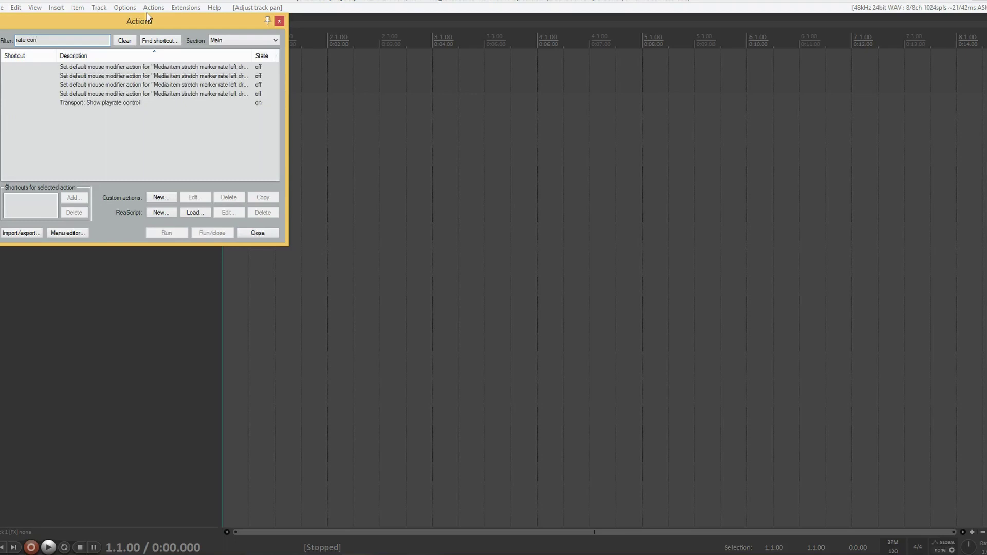
{"action": "left_click", "coordinate": [112, 103]}
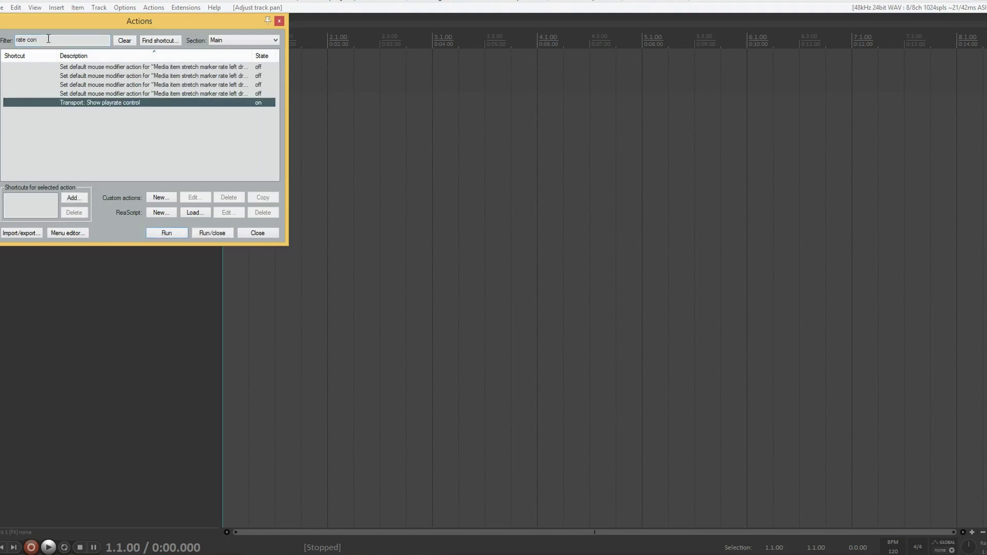
{"action": "right_click", "coordinate": [259, 106]}
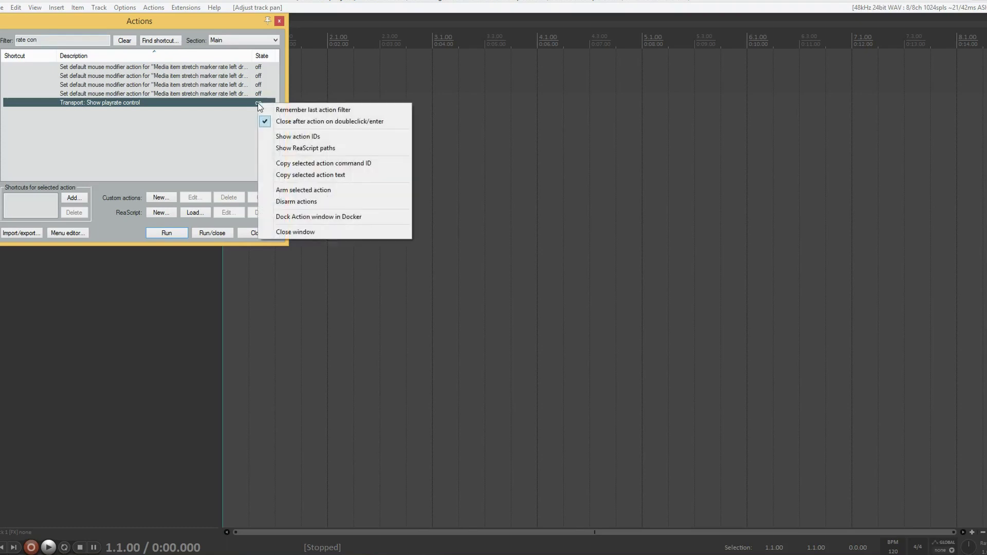
{"action": "left_click", "coordinate": [259, 105]}
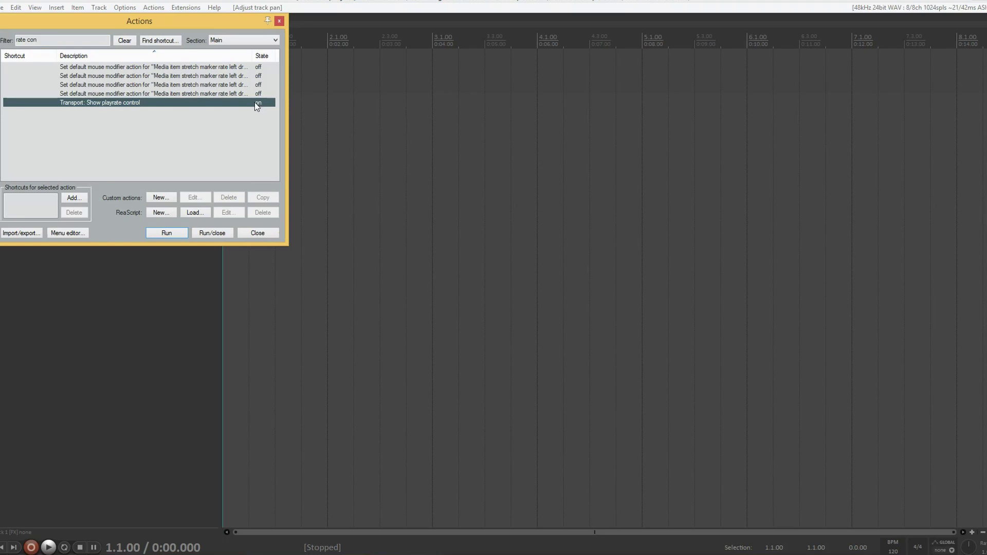
{"action": "left_click", "coordinate": [164, 234]}
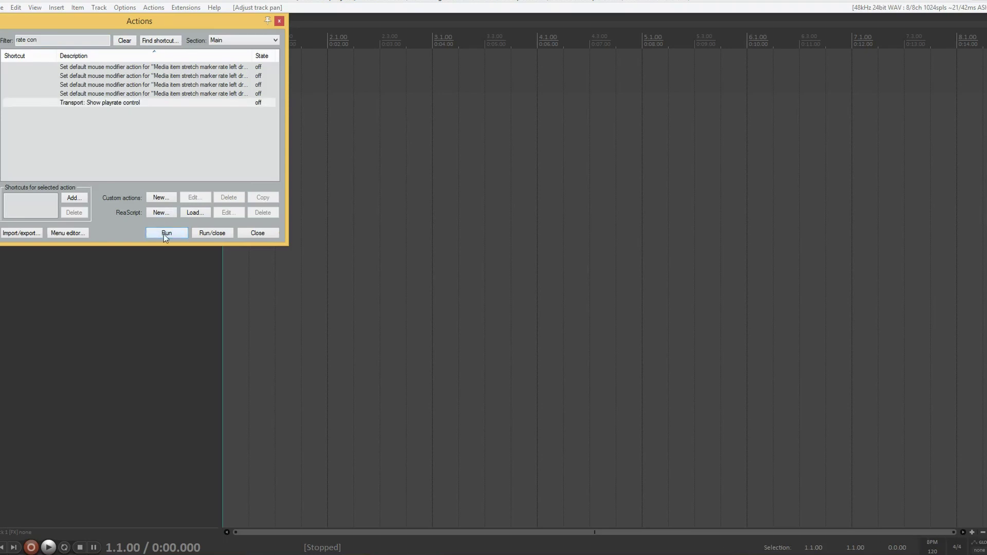
{"action": "key", "text": "Escape"}
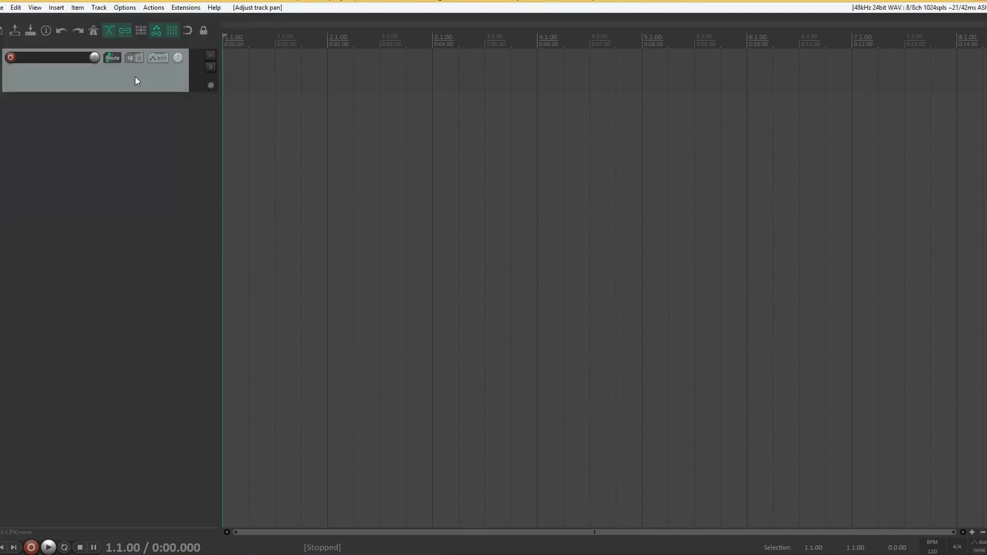
Switch the track's layout in the track panel to B.
{"action": "right_click", "coordinate": [135, 76]}
{"action": "left_click", "coordinate": [21, 78]}
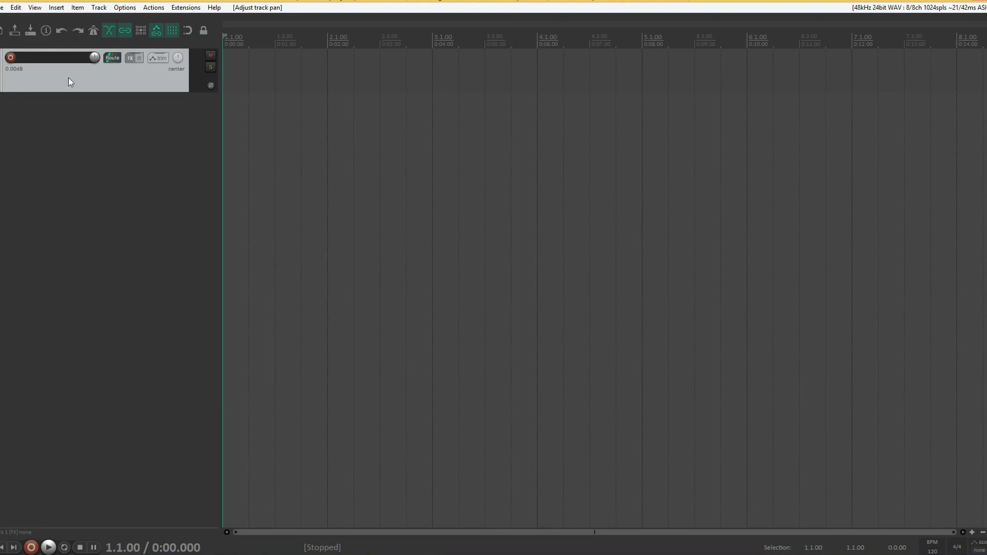
{"action": "mouse_move", "coordinate": [94, 58]}
{"action": "right_click", "coordinate": [94, 70]}
{"action": "mouse_move", "coordinate": [138, 340]}
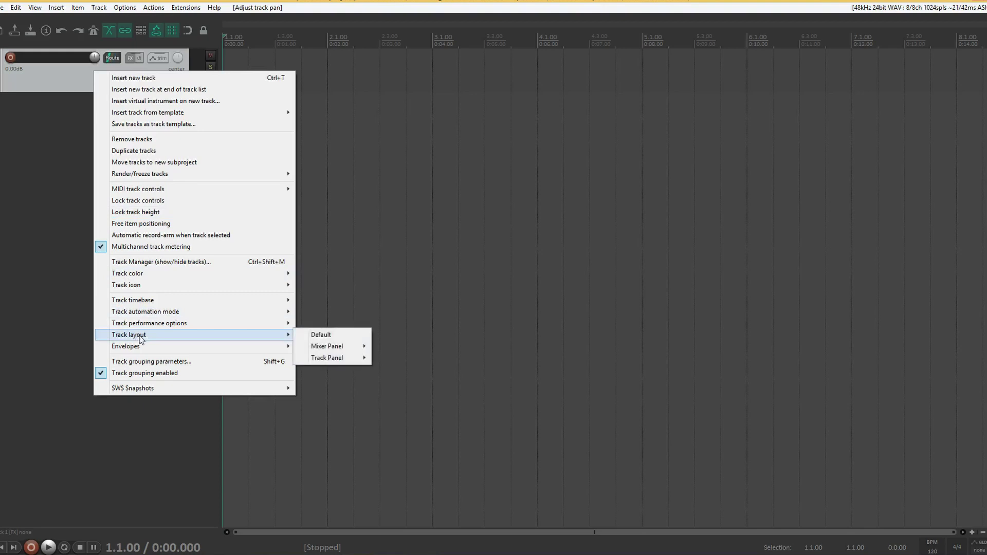
{"action": "mouse_move", "coordinate": [348, 361]}
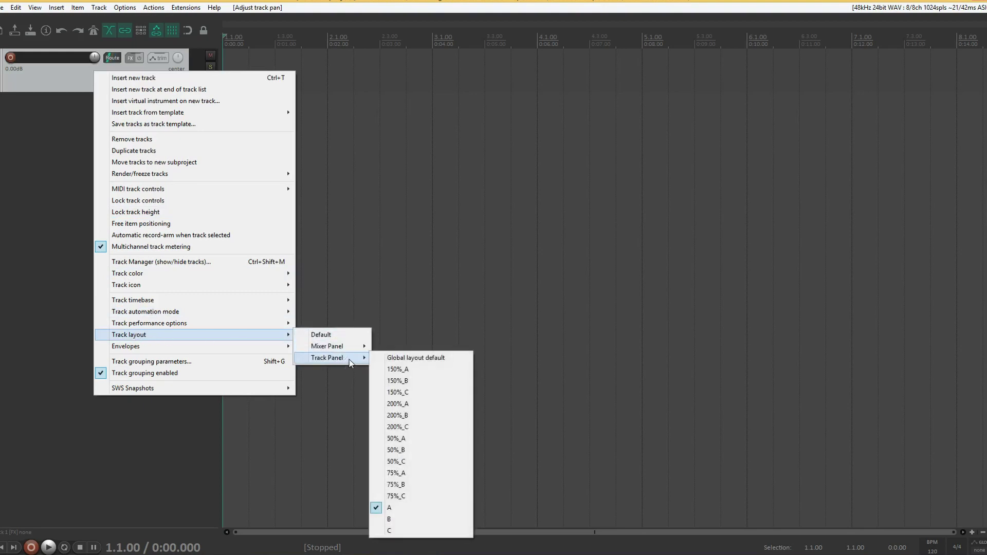
{"action": "left_click", "coordinate": [402, 521]}
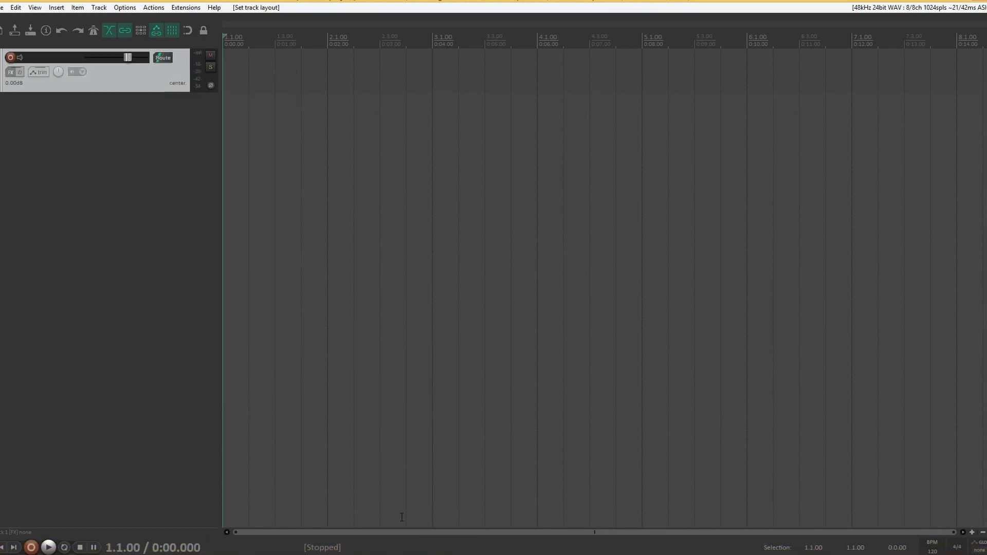
Adjust the track's volume fader to 0.00 dB and set the track color to green.
{"action": "left_click", "coordinate": [129, 58]}
{"action": "mouse_move", "coordinate": [128, 57]}
{"action": "left_mouse_down"}
{"action": "mouse_move", "coordinate": [116, 55]}
{"action": "mouse_move", "coordinate": [126, 58]}
{"action": "left_mouse_up"}
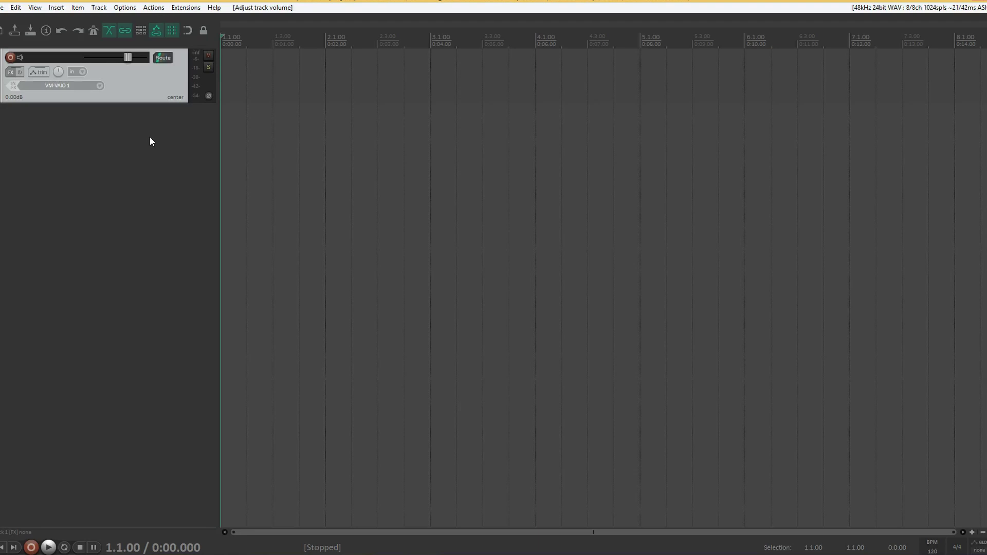
{"action": "right_click", "coordinate": [10, 58]}
In the project settings, set the timebases for items/envelopes/markers and for the tempo/time signature envelope to Time.
{"action": "left_click", "coordinate": [3, 8]}
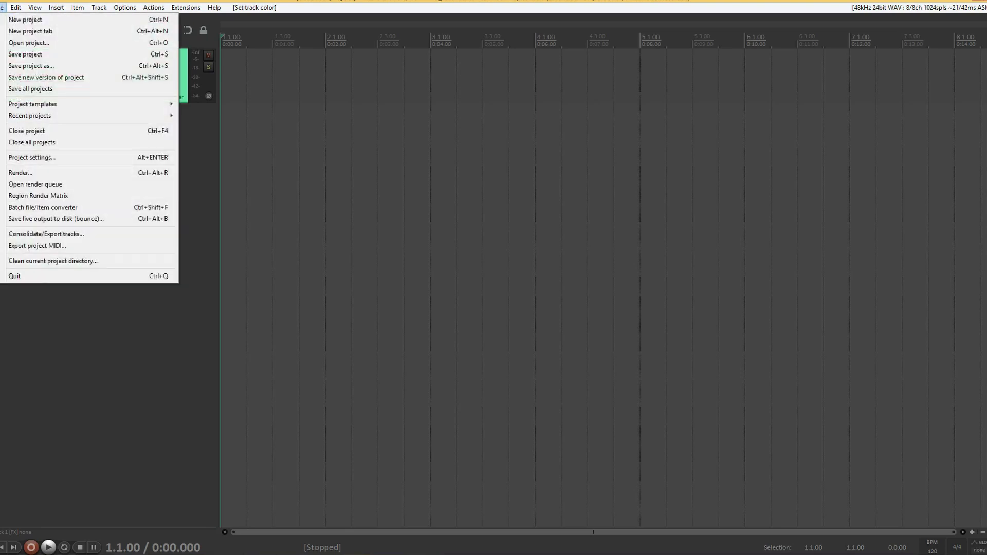
{"action": "left_click", "coordinate": [28, 159]}
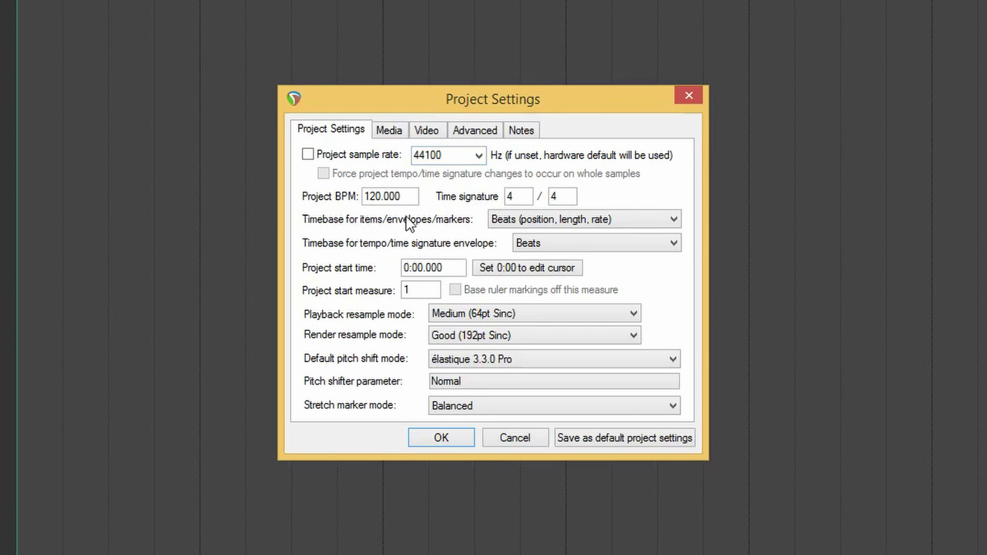
{"action": "left_click", "coordinate": [537, 224]}
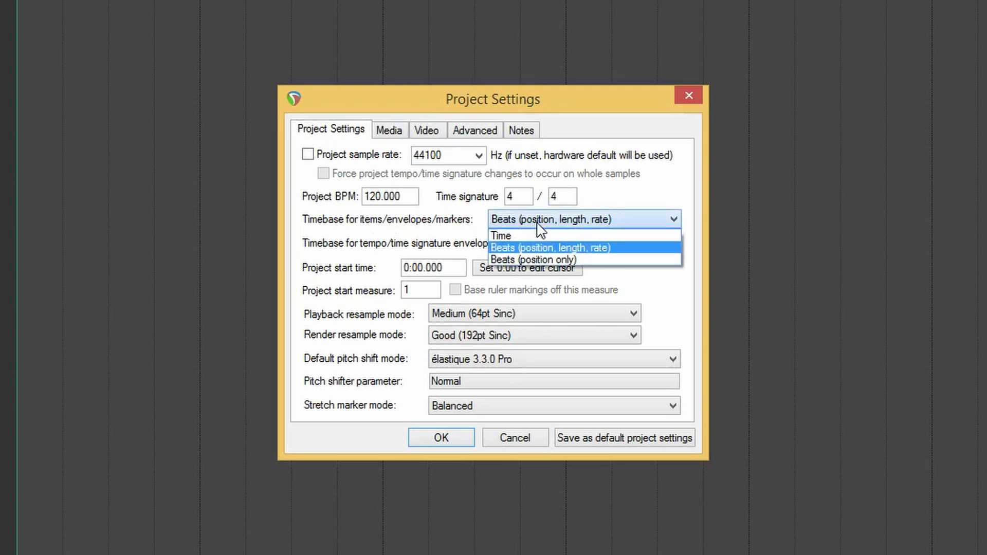
{"action": "left_click", "coordinate": [538, 233]}
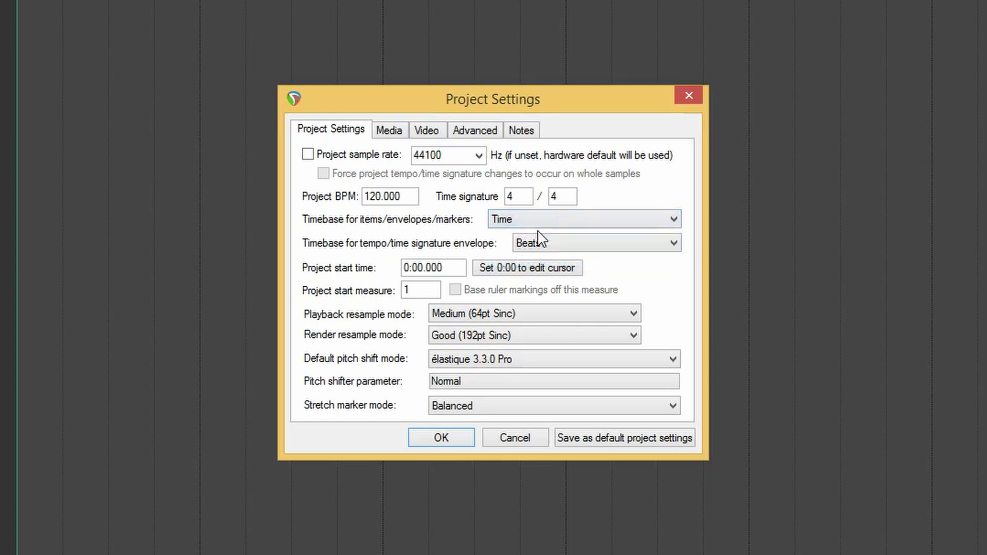
{"action": "left_click", "coordinate": [550, 242]}
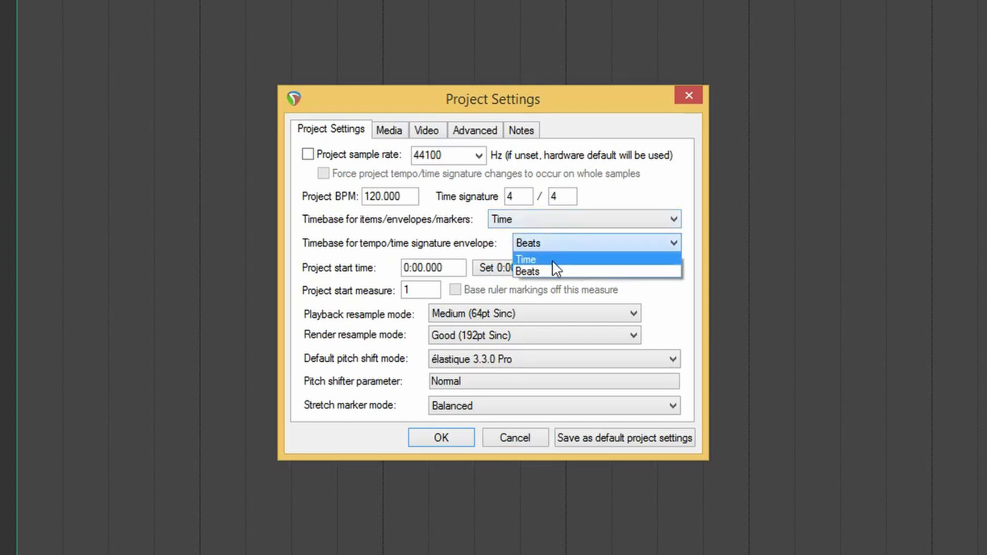
{"action": "left_click", "coordinate": [553, 260]}
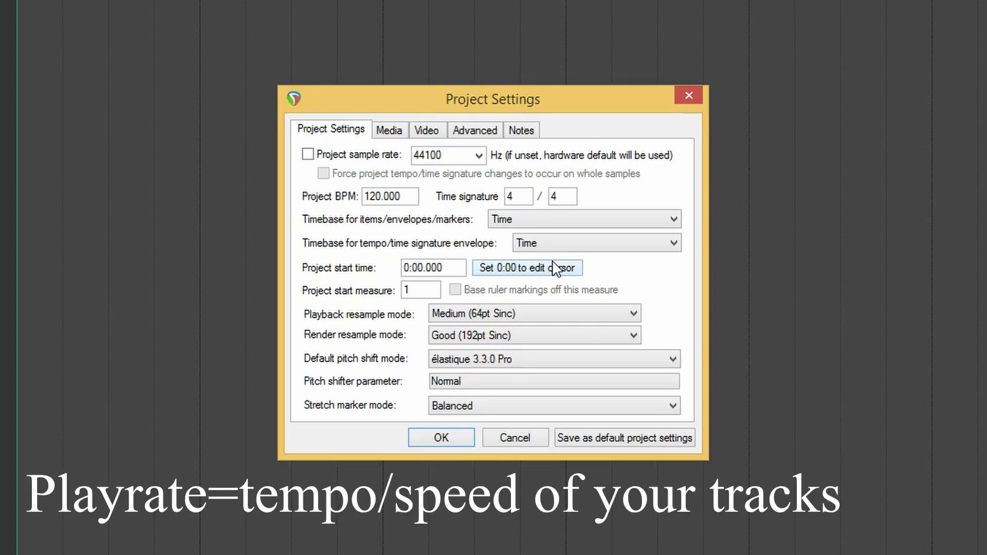
Set the playback resample mode to HQ (512pt Sinc) and the render resample mode to Extreme HQ (768pt HQ Sinc).
{"action": "left_click", "coordinate": [524, 316]}
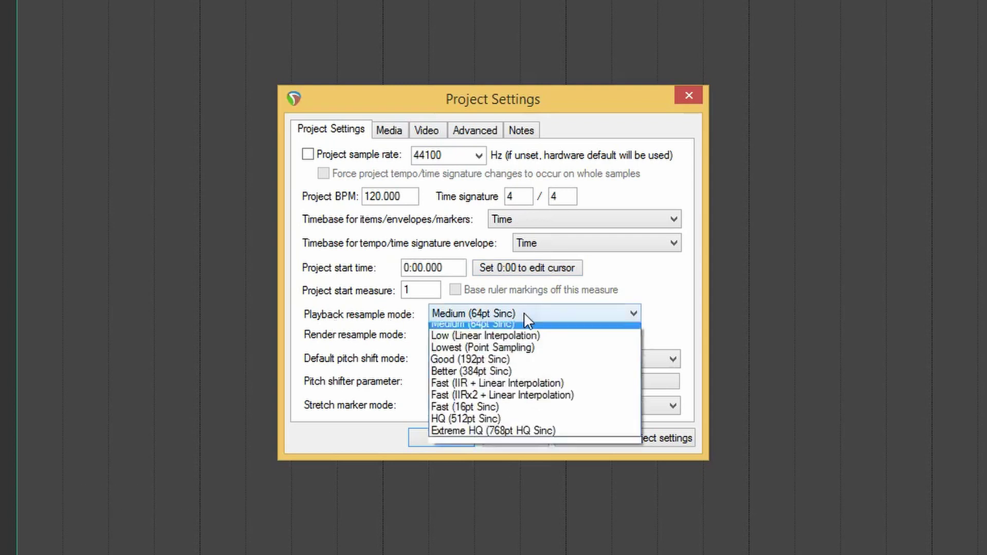
{"action": "left_click", "coordinate": [444, 425]}
{"action": "left_click", "coordinate": [488, 335]}
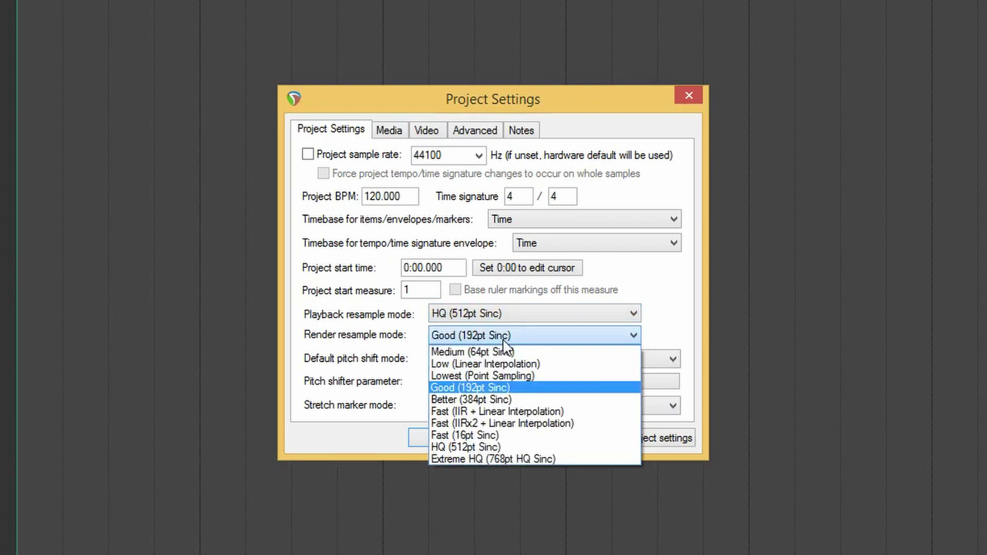
{"action": "left_click", "coordinate": [492, 457]}
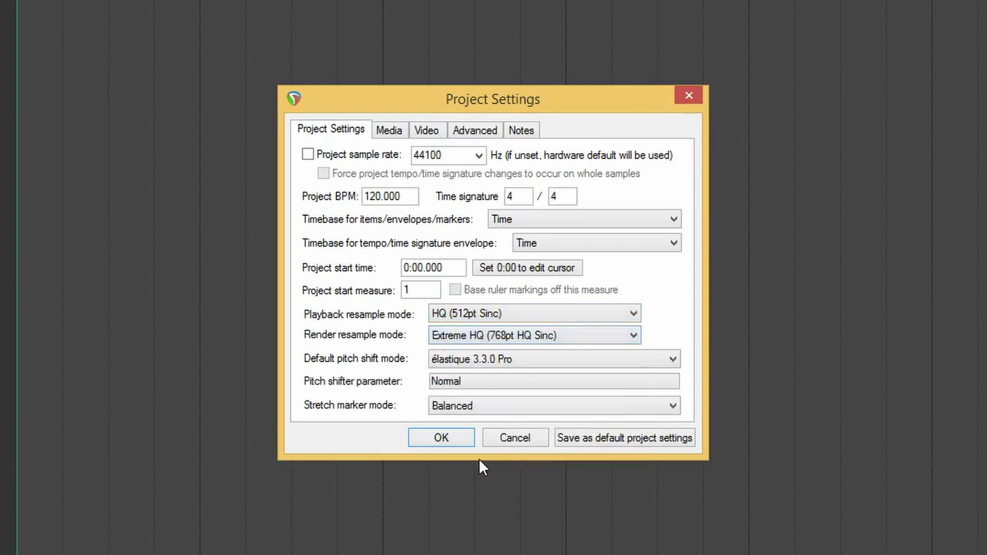
Set imported media to be copied to the project path and open the WAV bit depth choices for new recordings.
{"action": "left_click", "coordinate": [394, 130]}
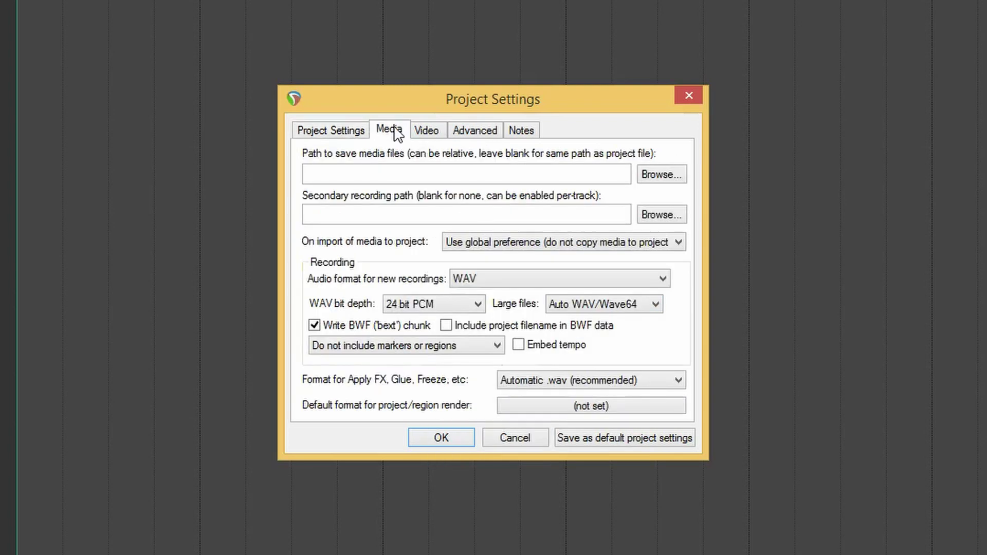
{"action": "left_click", "coordinate": [494, 242]}
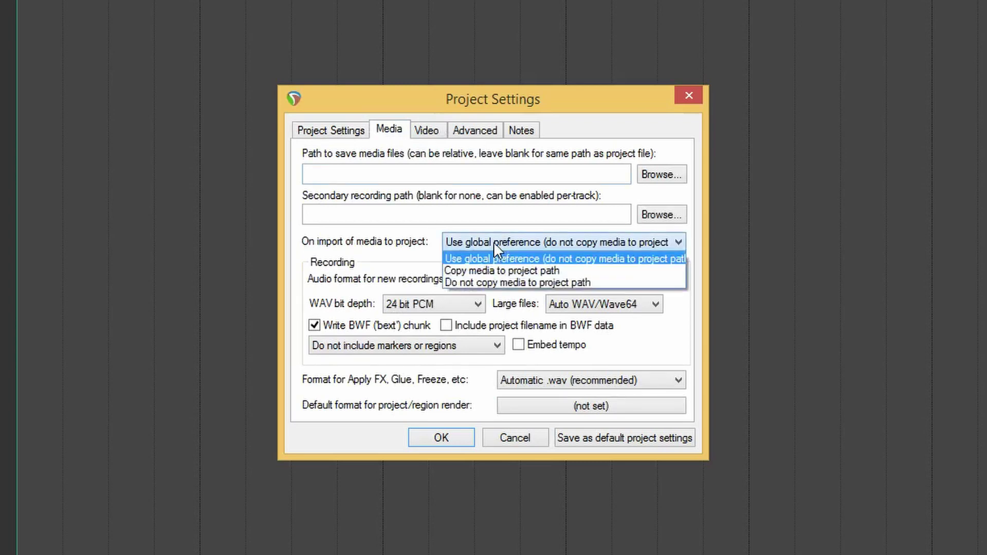
{"action": "left_click", "coordinate": [481, 271]}
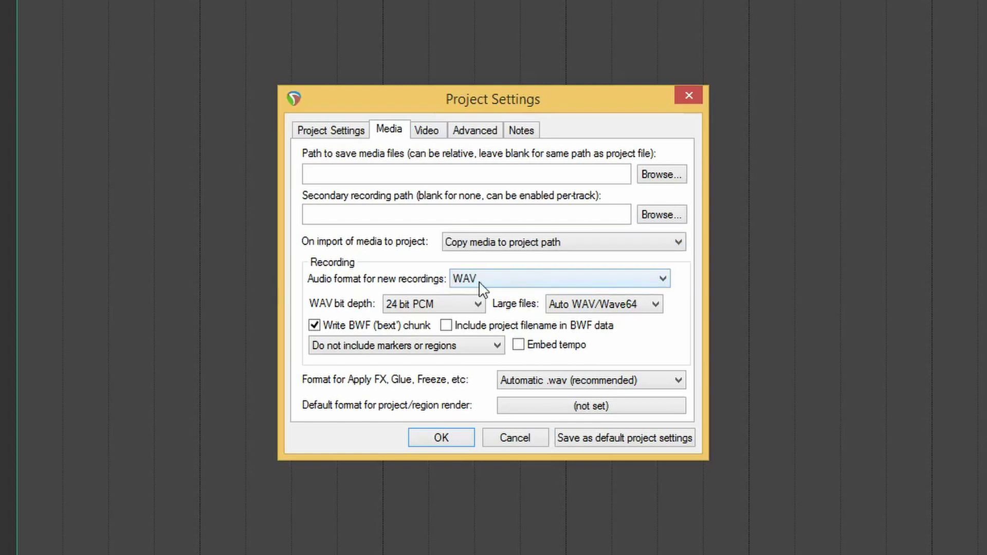
{"action": "left_click", "coordinate": [405, 305]}
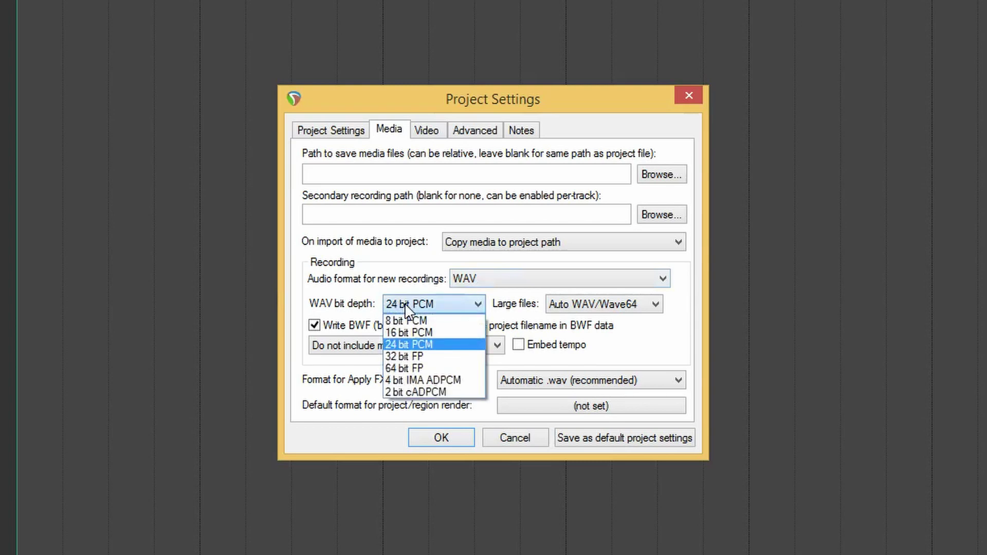
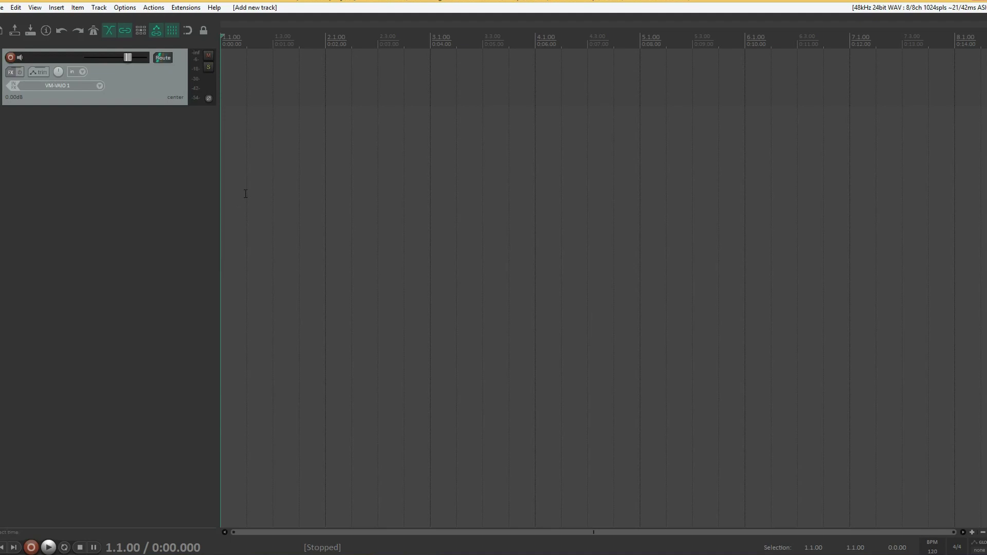
Turn off showing all takes in lanes.
{"action": "left_click", "coordinate": [124, 7]}
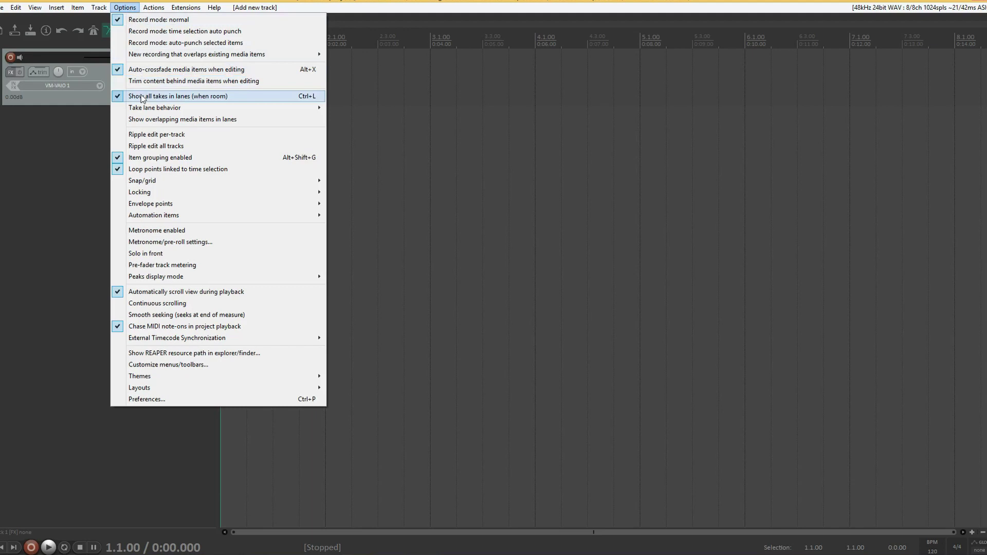
{"action": "left_click", "coordinate": [142, 98]}
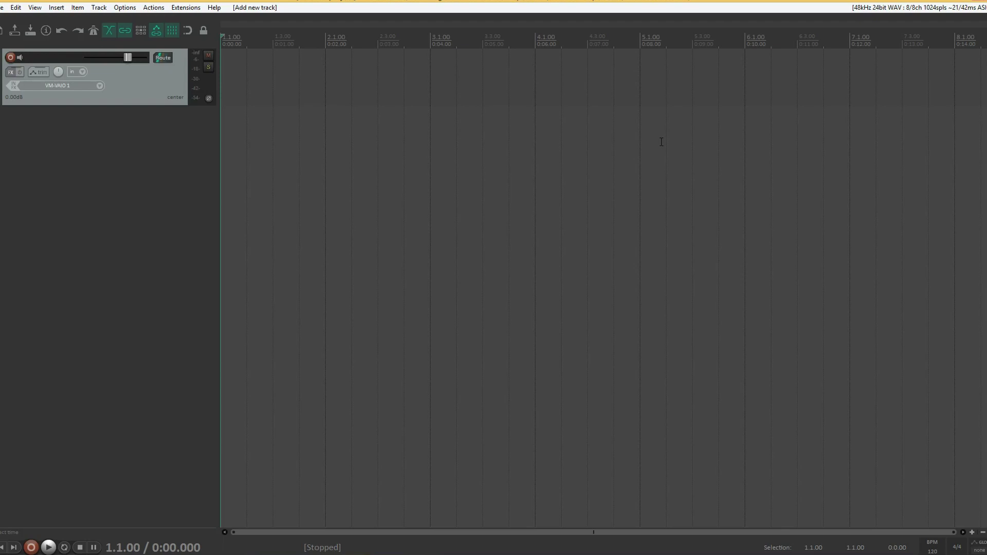
In the MIDI device preferences, enable output to the UM-ONE device.
{"action": "left_click", "coordinate": [937, 8]}
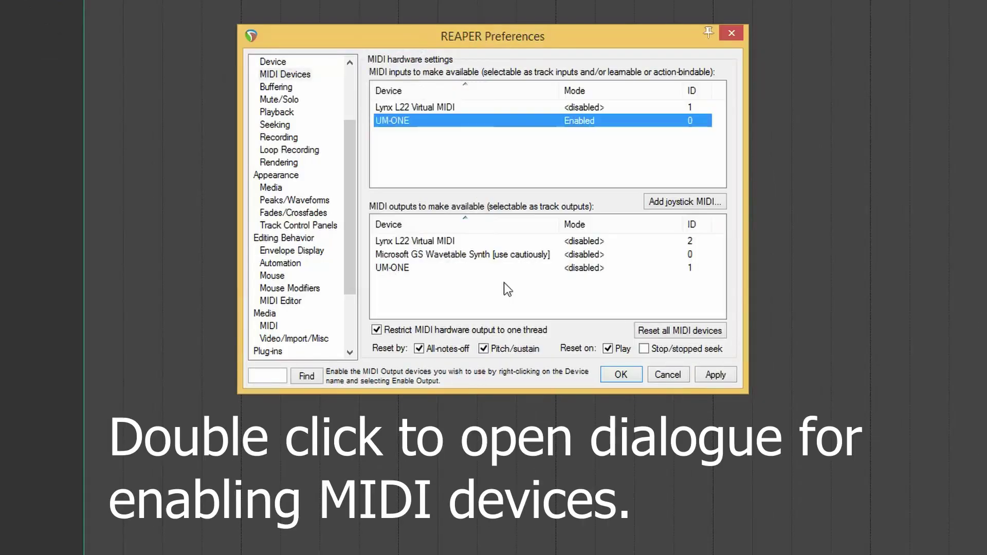
{"action": "left_click", "coordinate": [388, 268]}
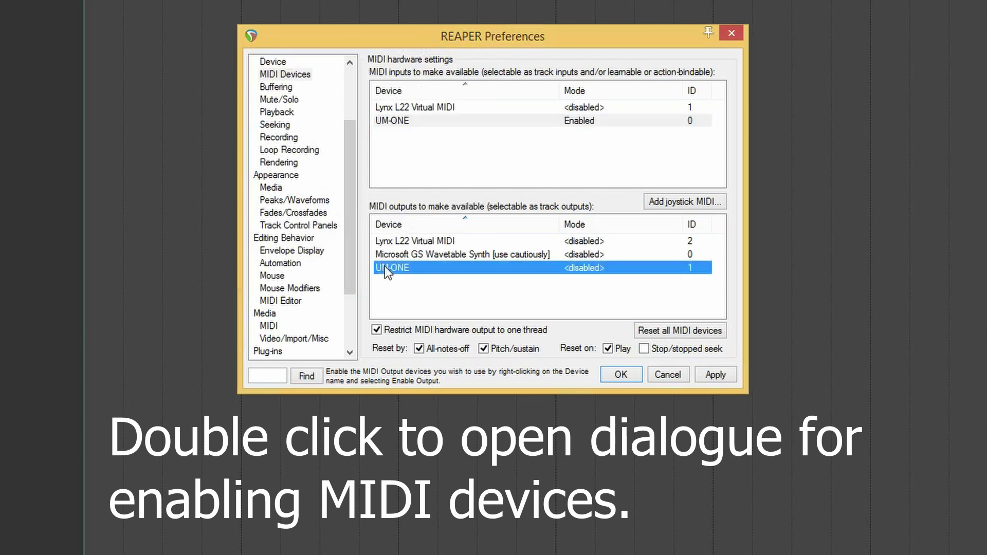
{"action": "double_click", "coordinate": [597, 267]}
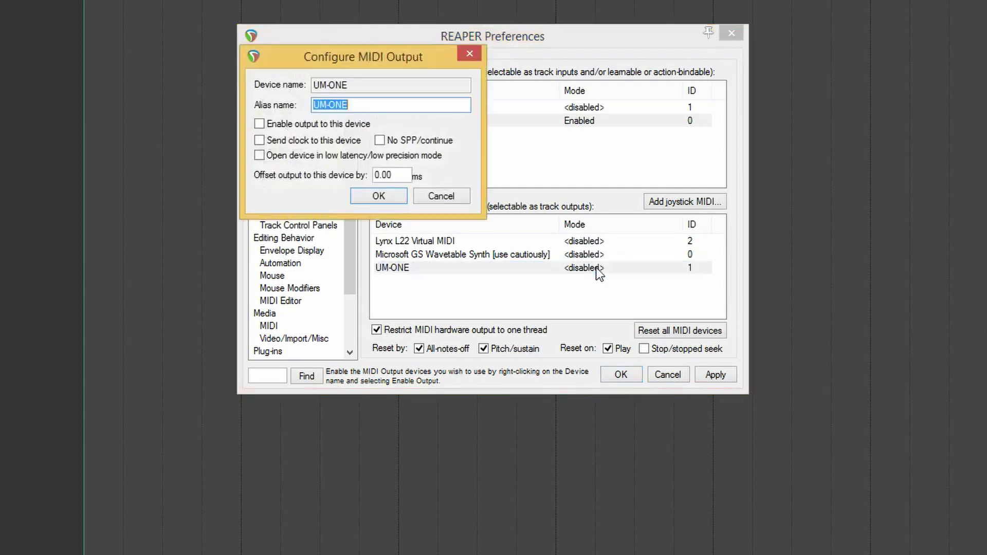
{"action": "left_click", "coordinate": [260, 124]}
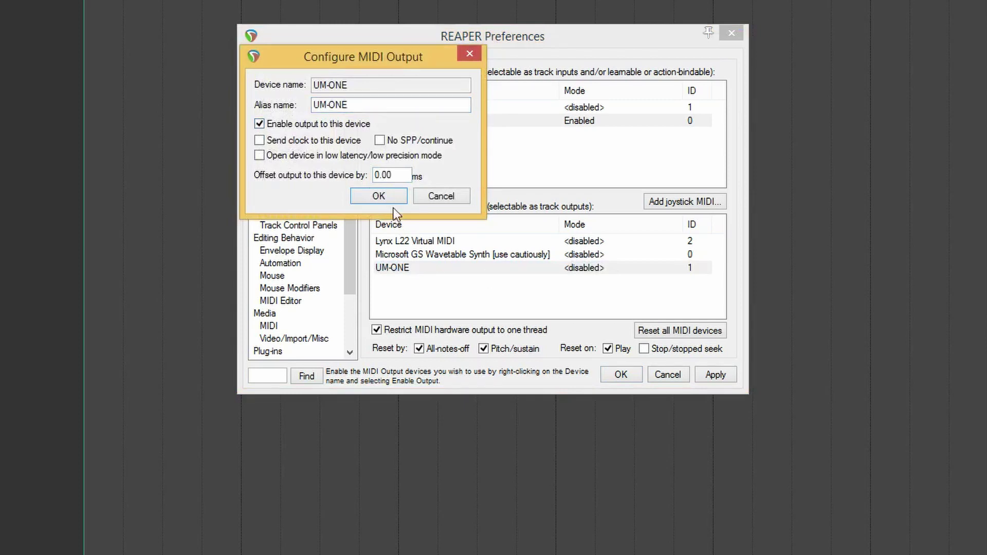
{"action": "left_click", "coordinate": [379, 196]}
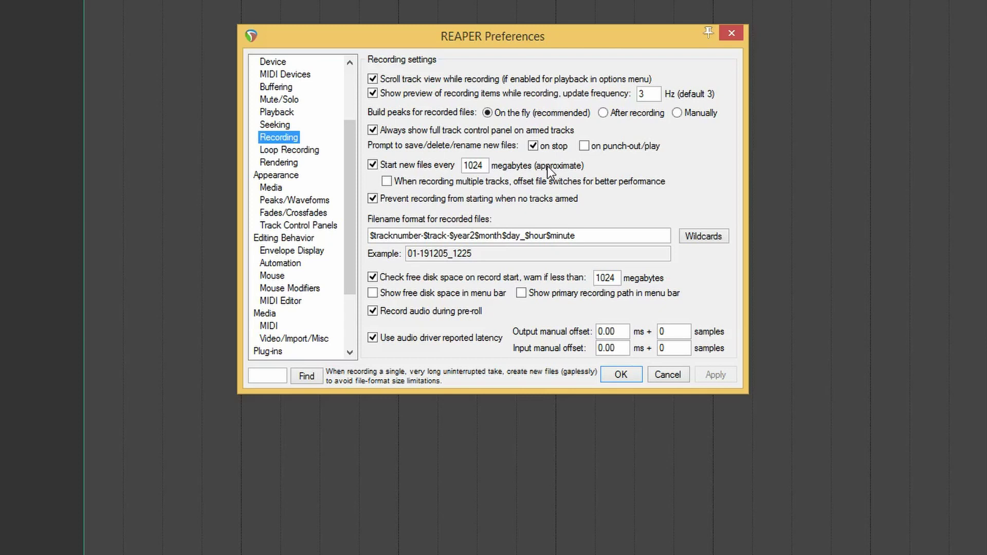
In the recording preferences, turn off starting new files every 1024 megabytes and set the recorded filename format to "$tracknumber $track".
{"action": "left_click", "coordinate": [372, 165]}
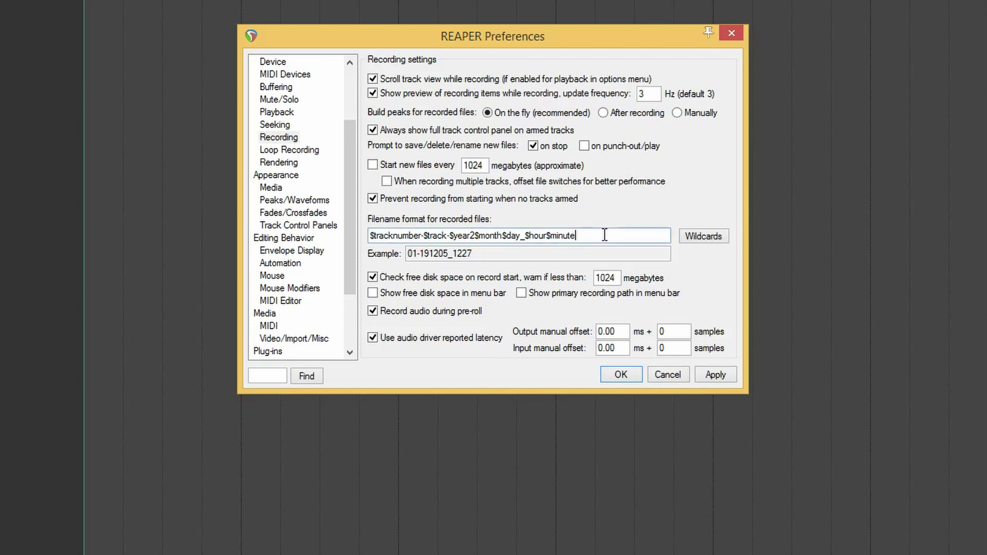
{"action": "left_click_drag", "start_coordinate": [606, 234], "coordinate": [160, 234]}
{"action": "key", "text": "BackSpace"}
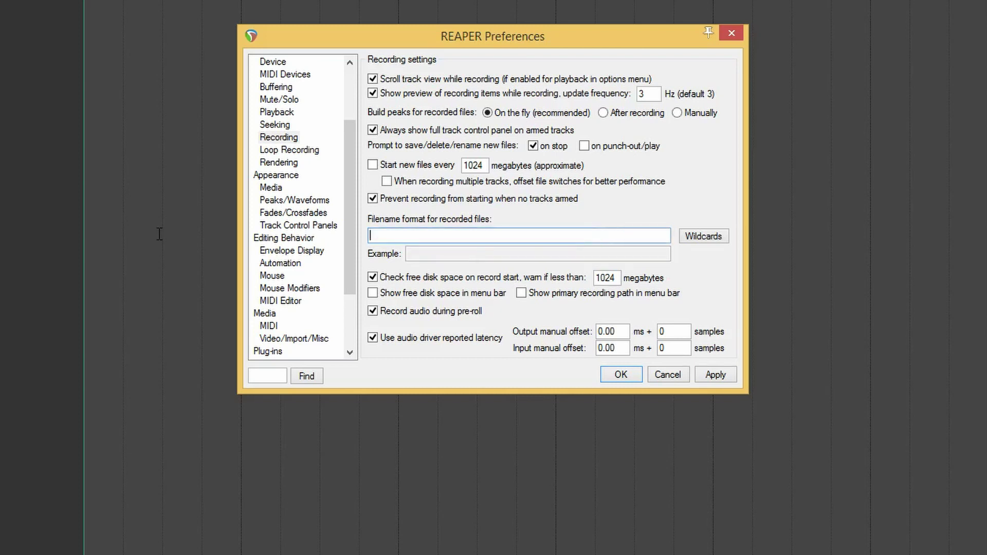
{"action": "left_click", "coordinate": [698, 237]}
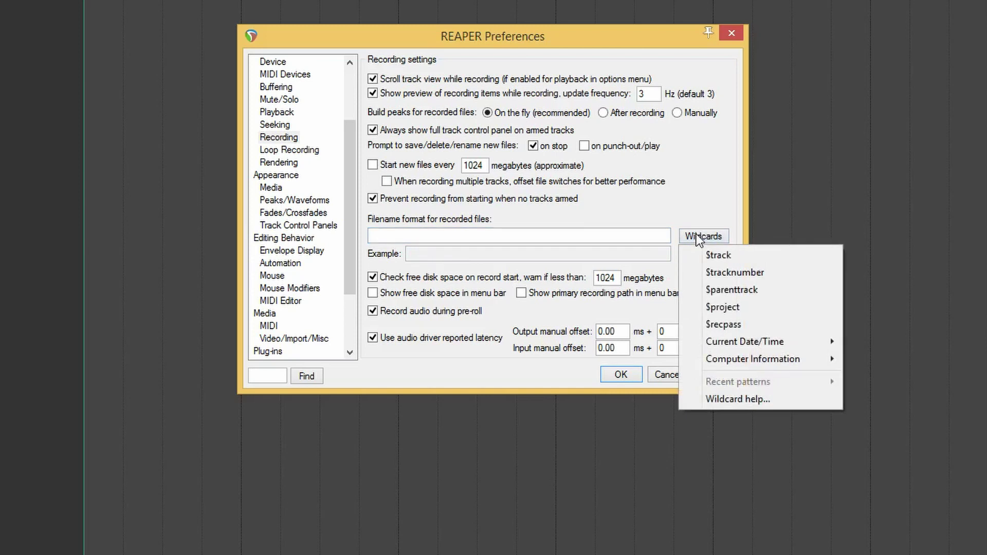
{"action": "left_click", "coordinate": [714, 272]}
{"action": "type", "text": "$tracknumber $track"}
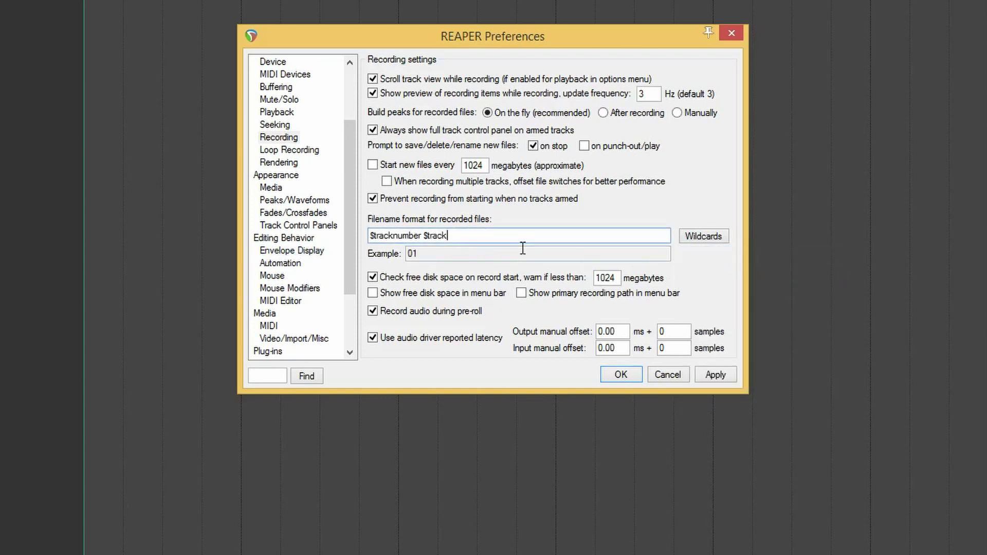
{"action": "left_click", "coordinate": [710, 241]}
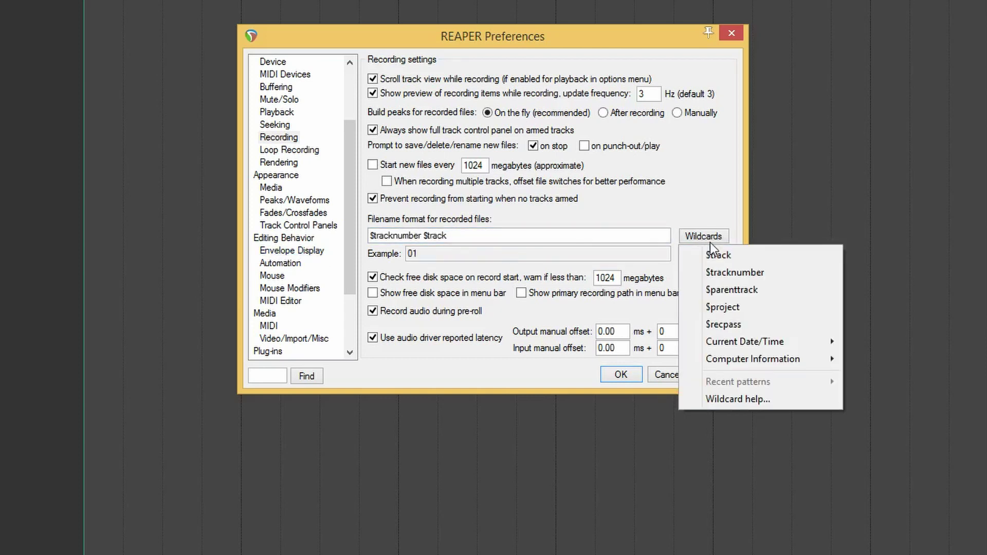
{"action": "left_click", "coordinate": [513, 235]}
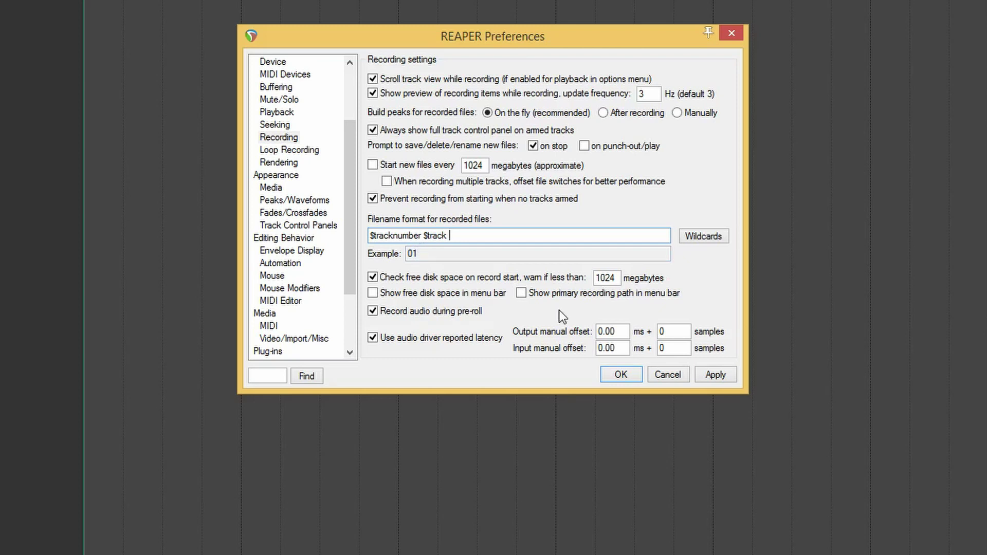
Open the item volume control choices in the media appearance preferences.
{"action": "mouse_move", "coordinate": [386, 341]}
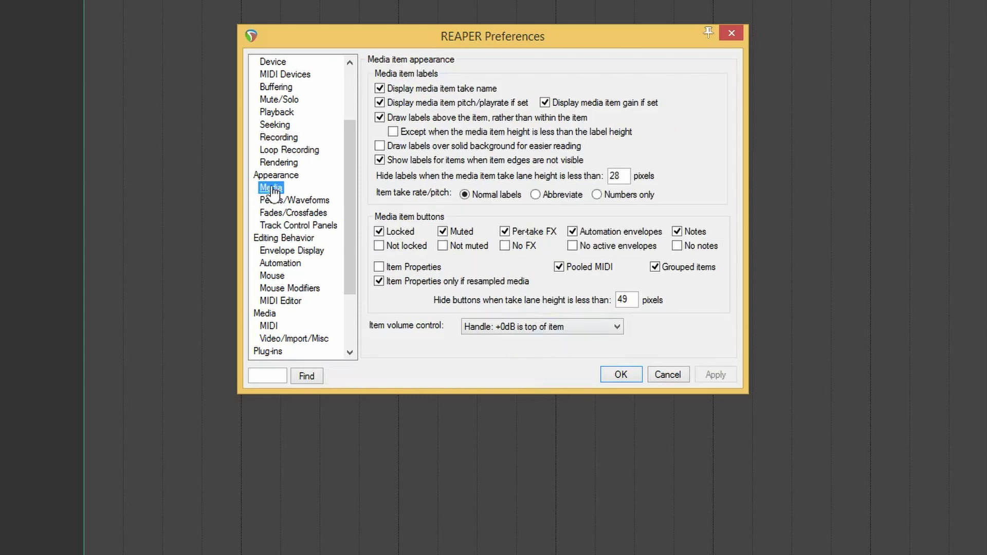
{"action": "left_click", "coordinate": [507, 328]}
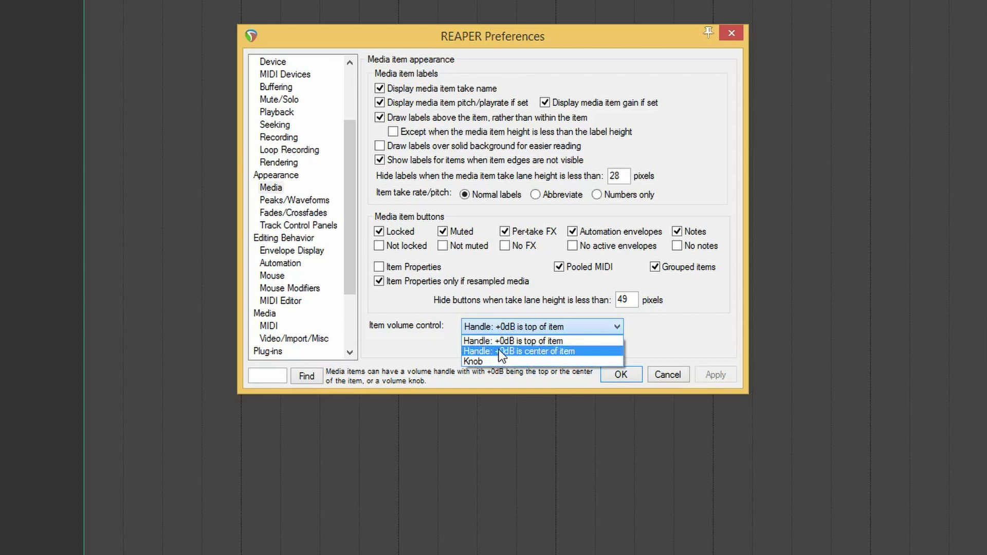
Turn off moving the edit cursor when pasting/inserting media, and set zoom centers to Track under mouse cursor vertically and Mouse cursor horizontally.
{"action": "left_click", "coordinate": [284, 237]}
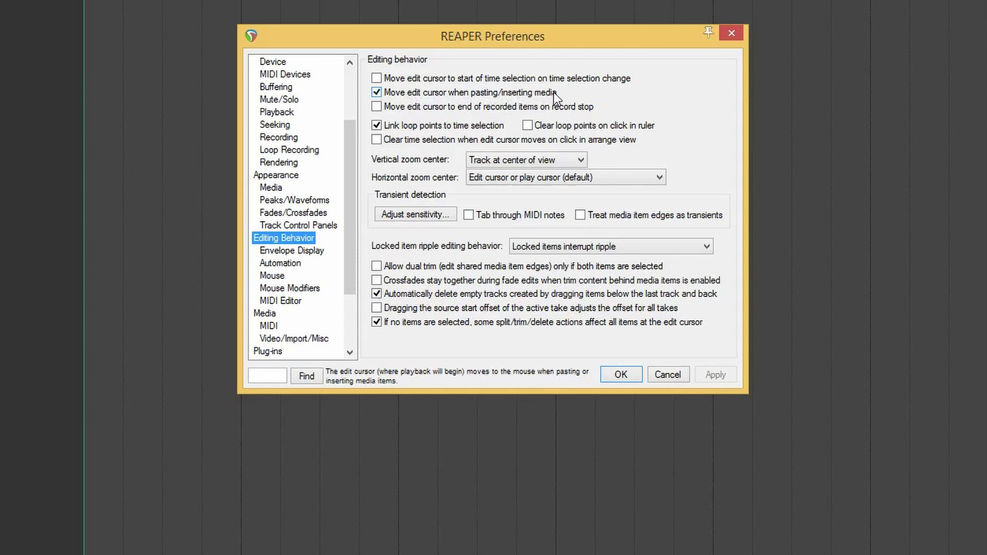
{"action": "left_click", "coordinate": [377, 93]}
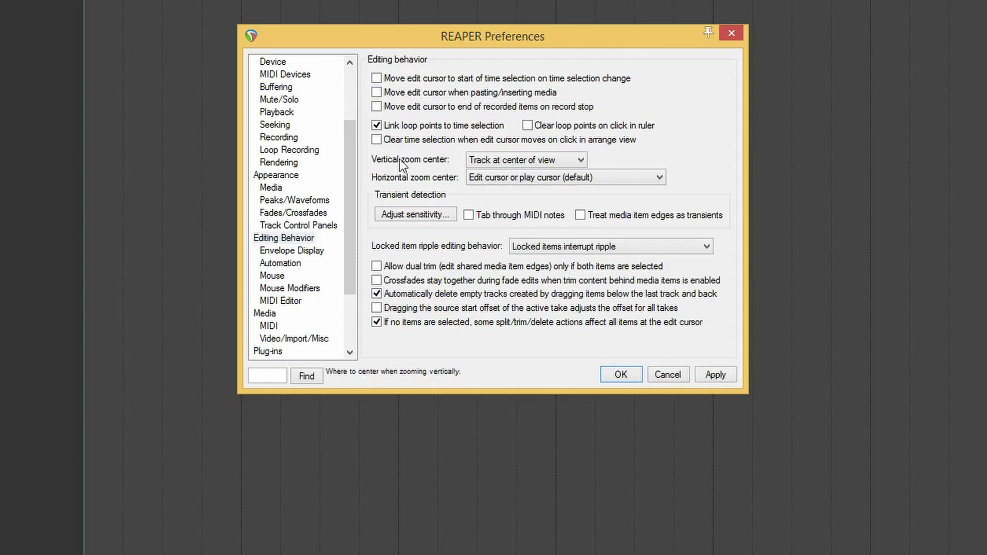
{"action": "left_click", "coordinate": [529, 162]}
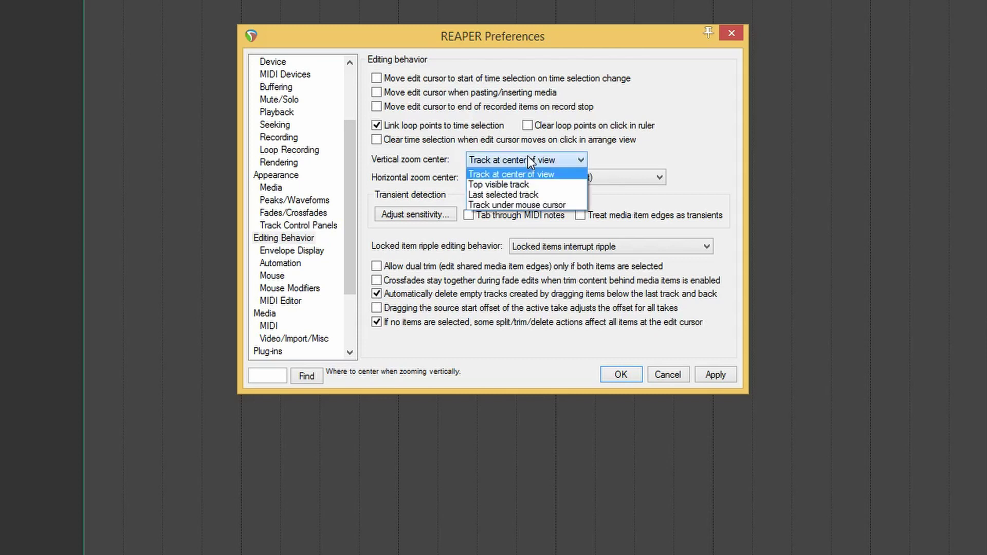
{"action": "left_click", "coordinate": [500, 206]}
{"action": "left_click", "coordinate": [504, 178]}
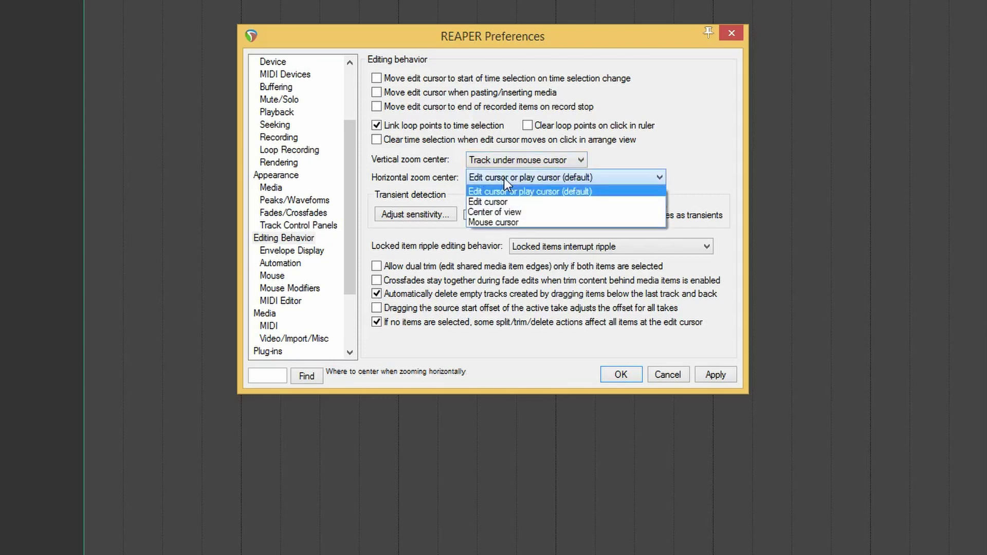
{"action": "left_click", "coordinate": [504, 222]}
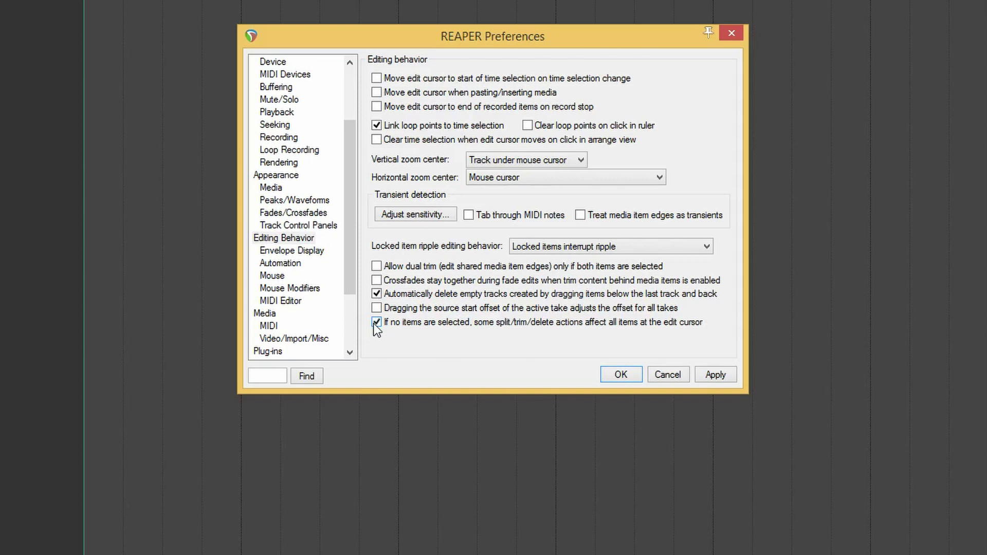
In the automation preferences, set the behavior after recording automation in write mode to Switch to read mode.
{"action": "left_click", "coordinate": [280, 263]}
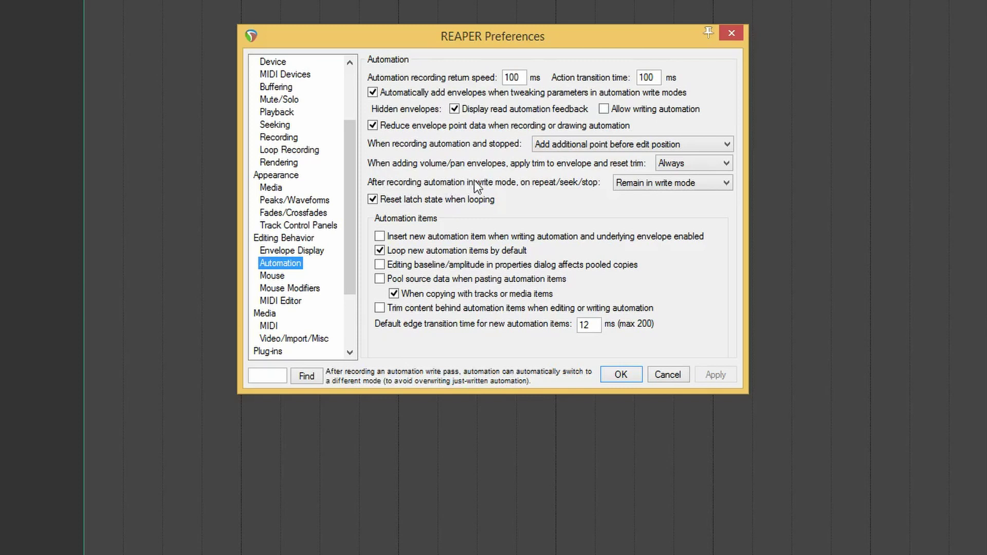
{"action": "left_click", "coordinate": [641, 182]}
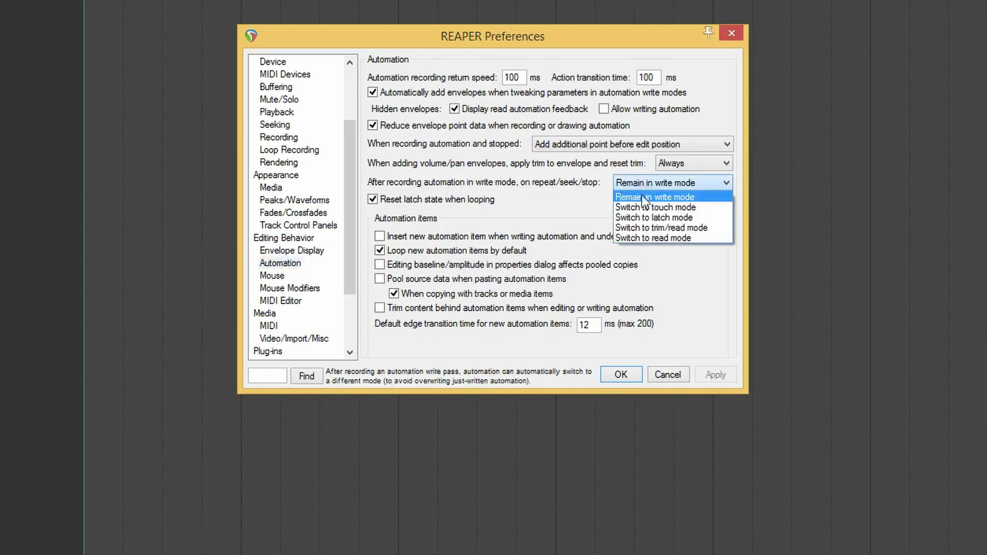
{"action": "left_click", "coordinate": [650, 237]}
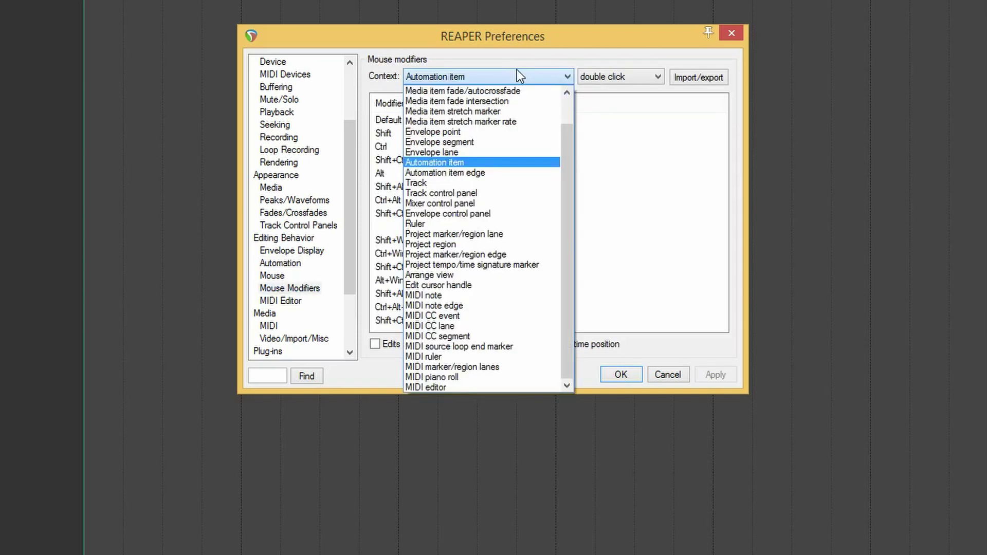
Review the mouse modifier contexts and the VST plug-in paths in the preferences.
{"action": "left_click", "coordinate": [517, 70]}
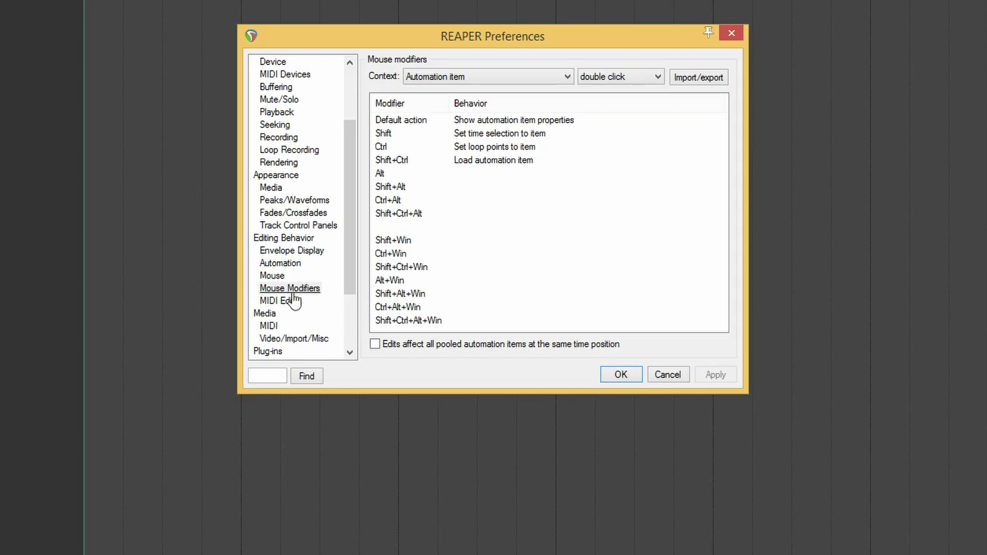
{"action": "scroll", "coordinate": [293, 297], "scroll_direction": "down", "scroll_amount": 3}
{"action": "left_click", "coordinate": [267, 288]}
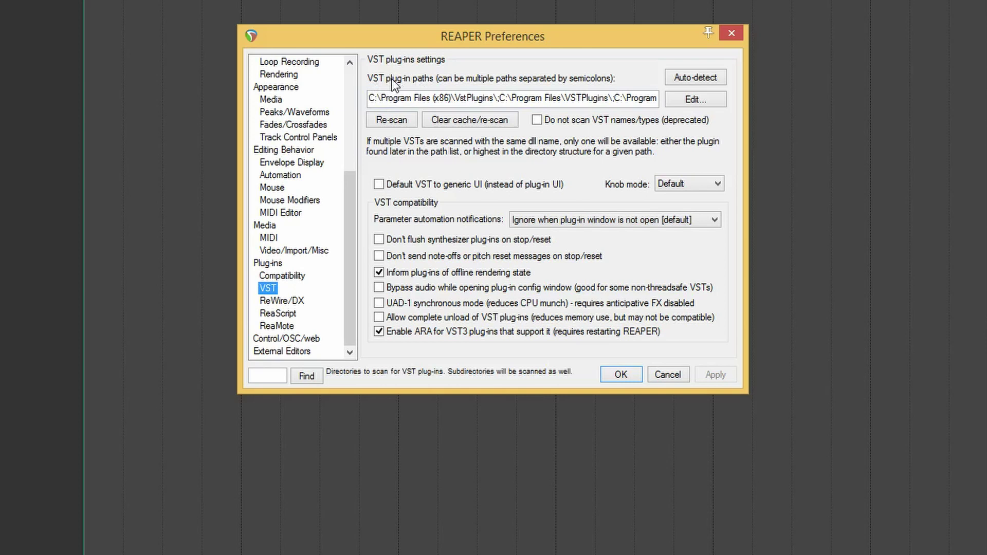
{"action": "left_click", "coordinate": [373, 101]}
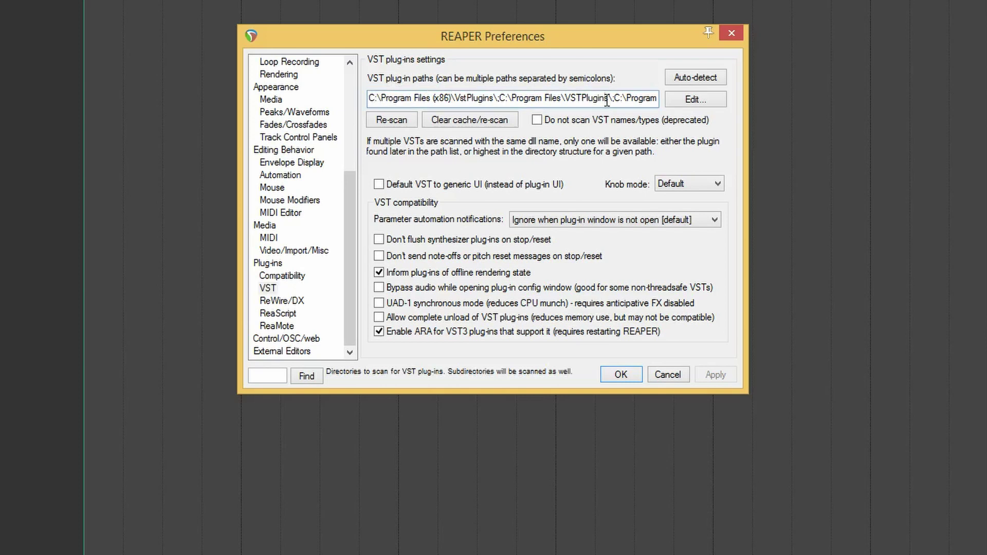
{"action": "left_click", "coordinate": [605, 101]}
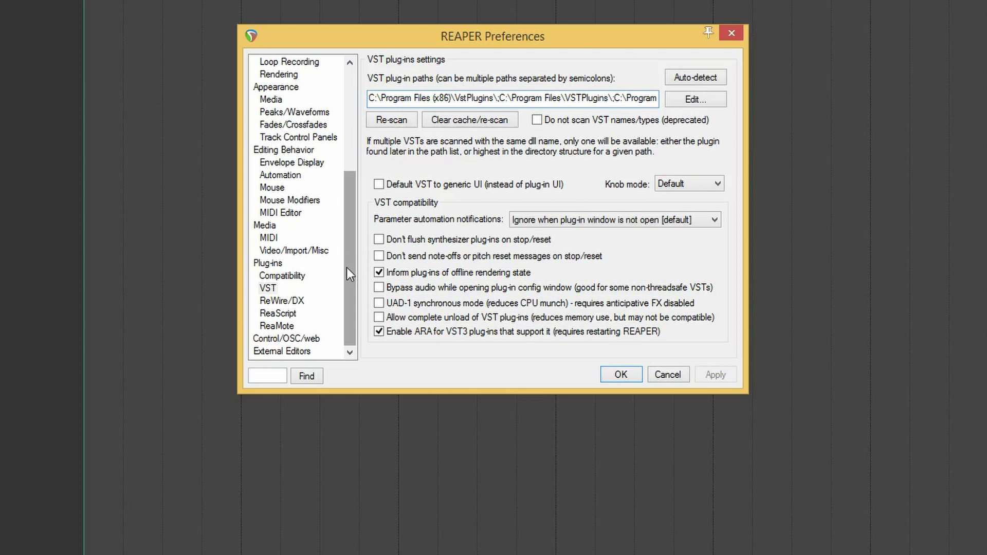
Save the preferences and zoom the arrange view out horizontally.
{"action": "left_click", "coordinate": [620, 375]}
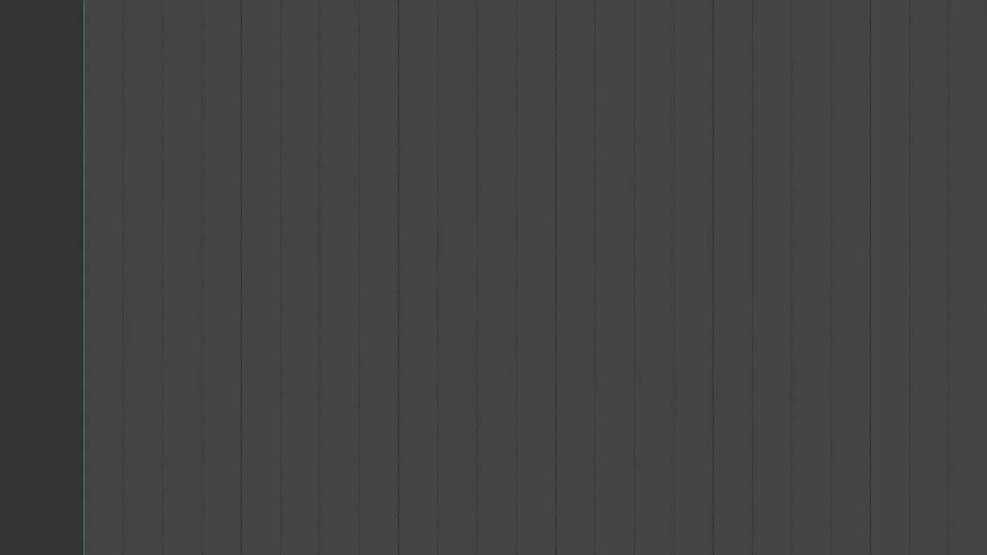
{"action": "scroll", "coordinate": [317, 210], "scroll_direction": "down", "scroll_amount": 3}
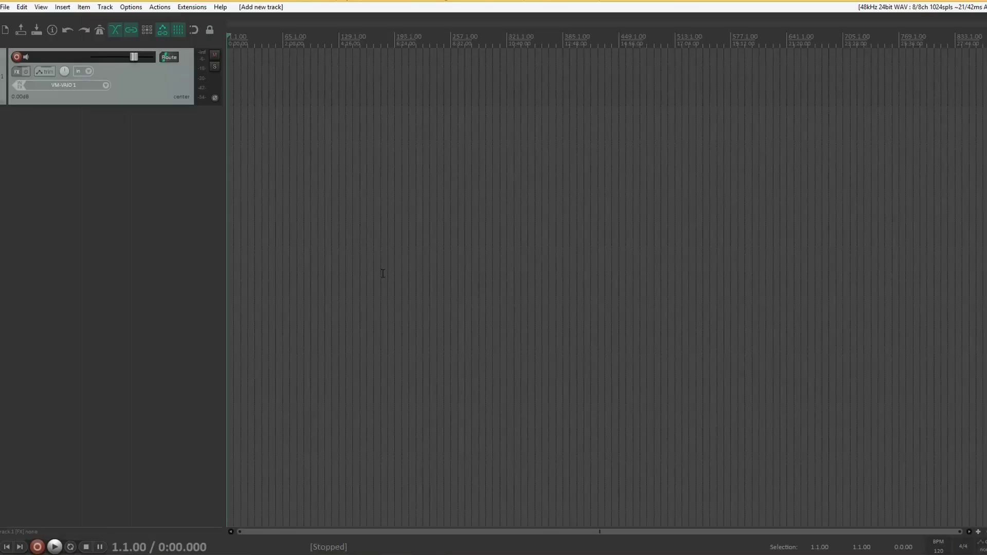